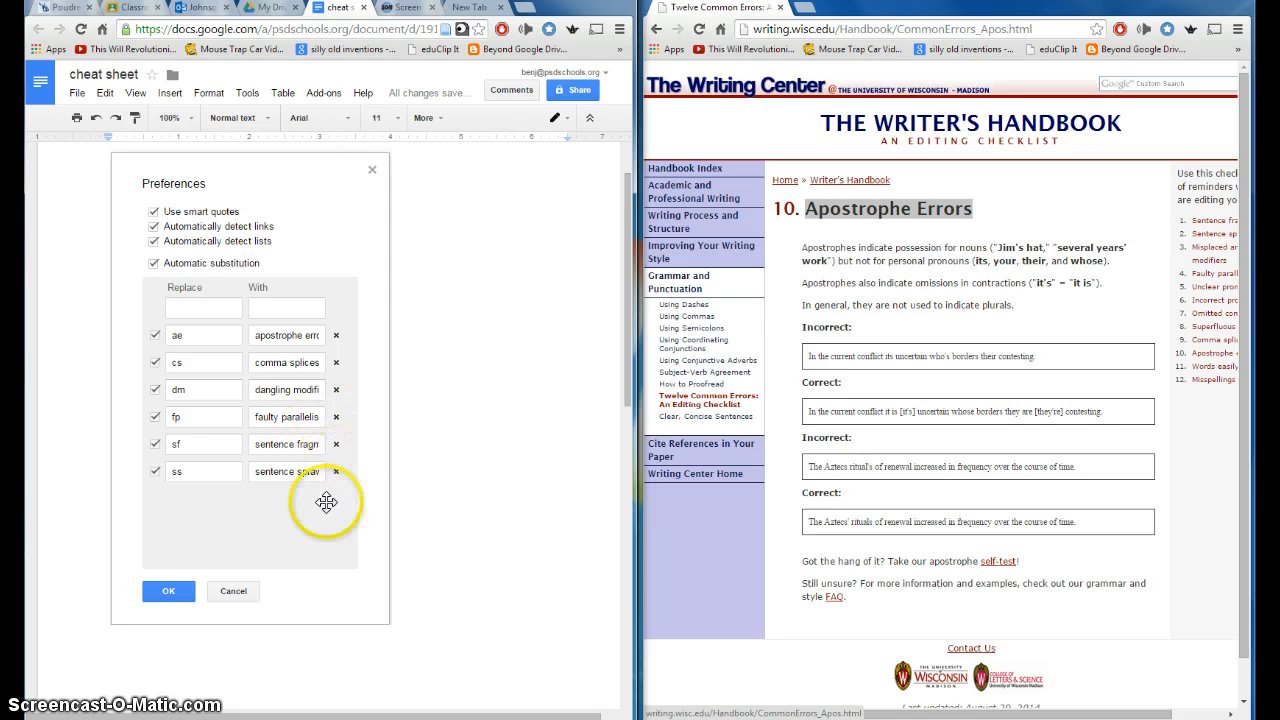
{"action": "scroll", "coordinate": [428, 171], "scroll_direction": "down", "scroll_amount": 4}
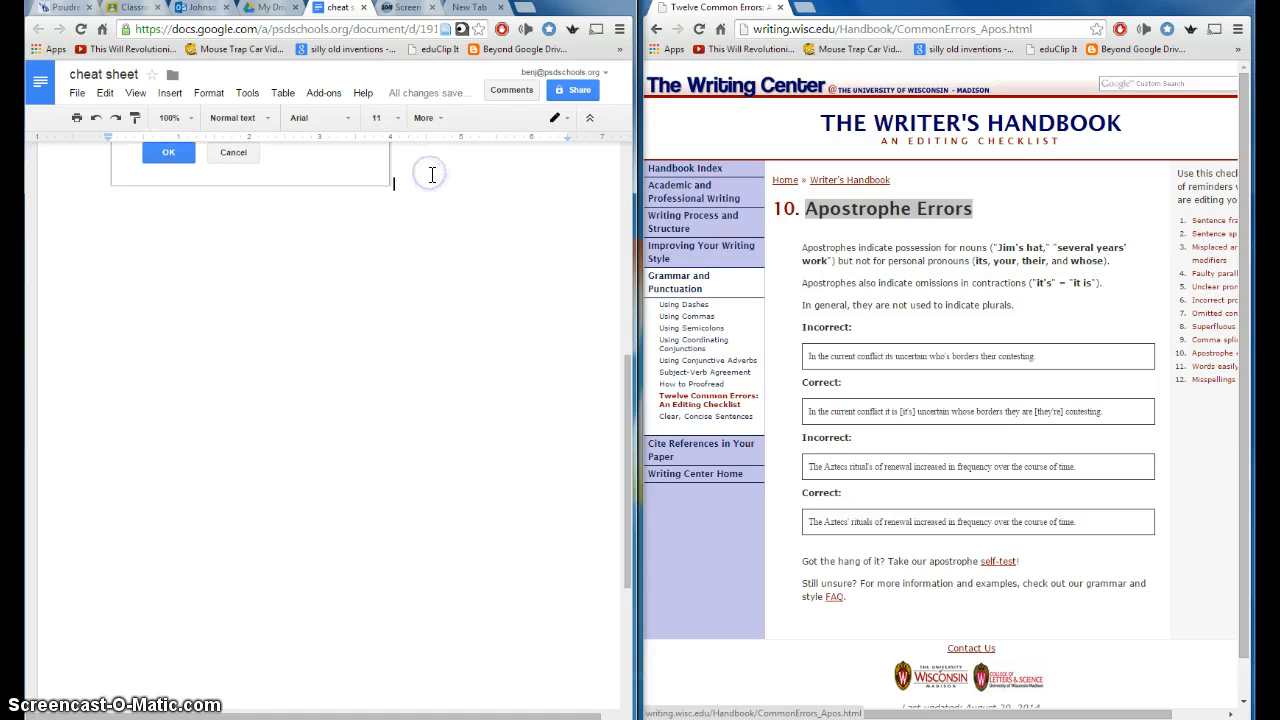
{"action": "scroll", "coordinate": [486, 271], "scroll_direction": "up", "scroll_amount": 5}
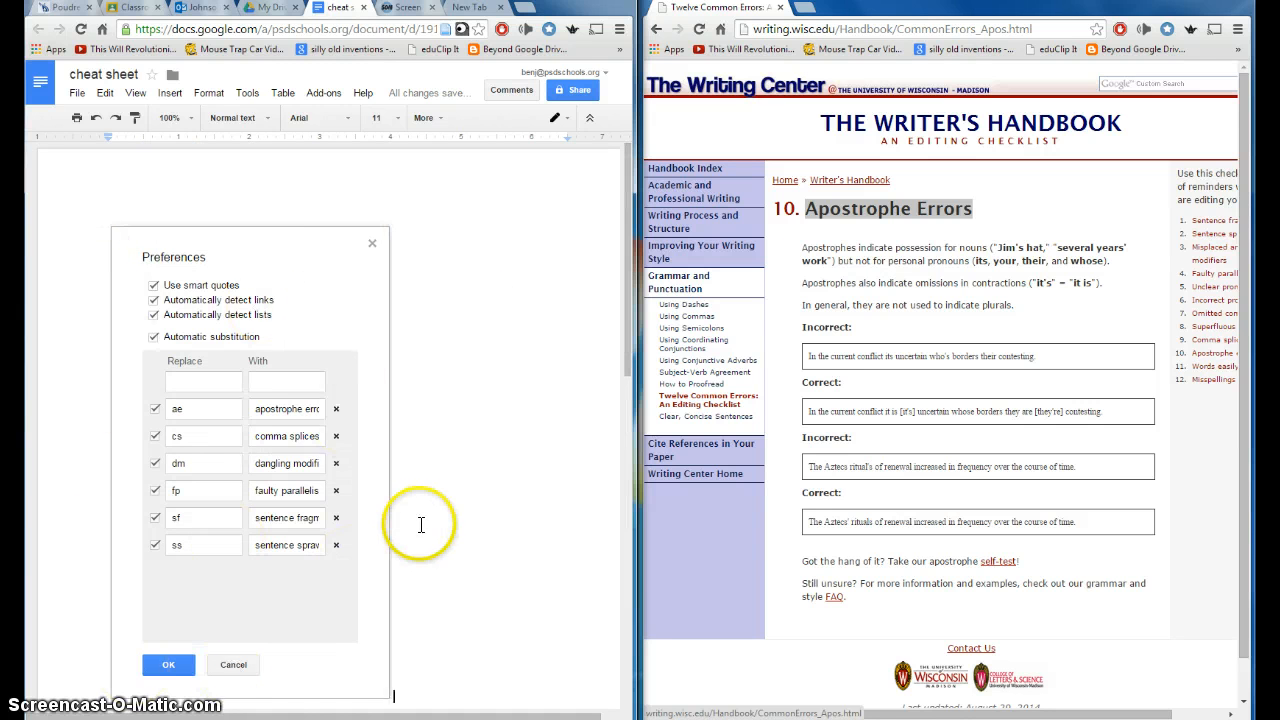
Open the Google Classroom home page in the empty browser tab
{"action": "left_click", "coordinate": [135, 8]}
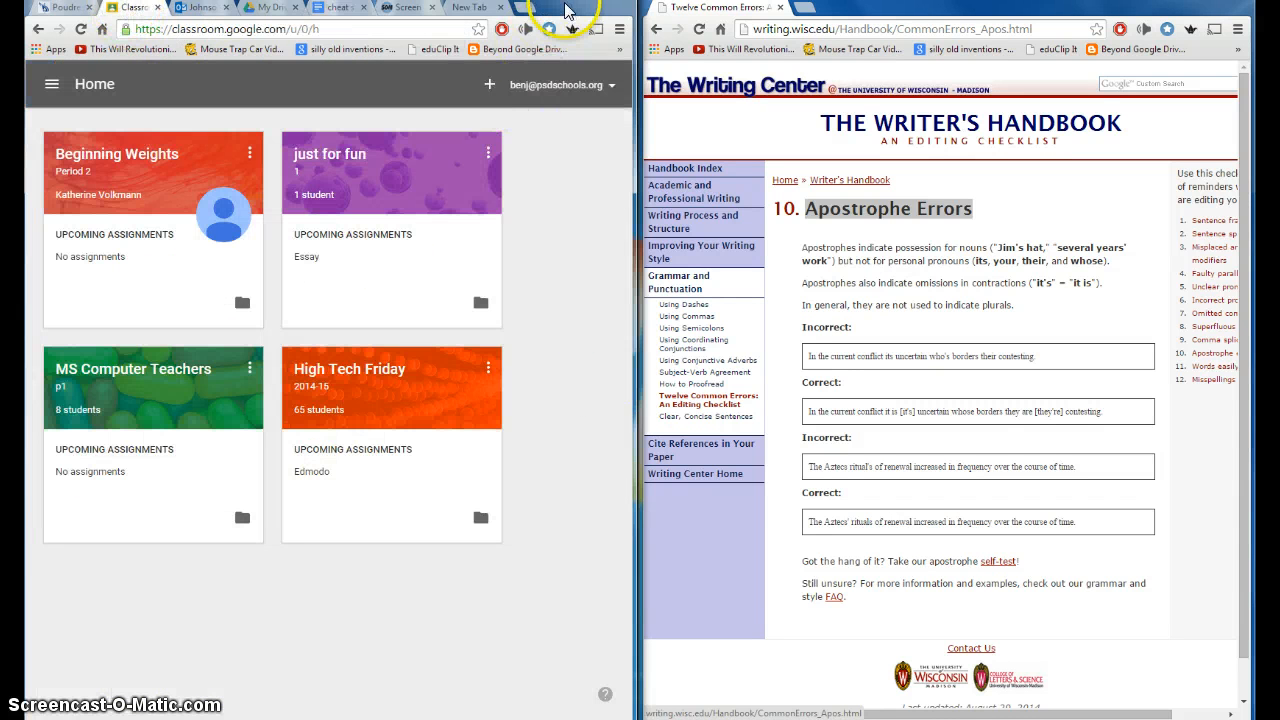
{"action": "left_click", "coordinate": [478, 9]}
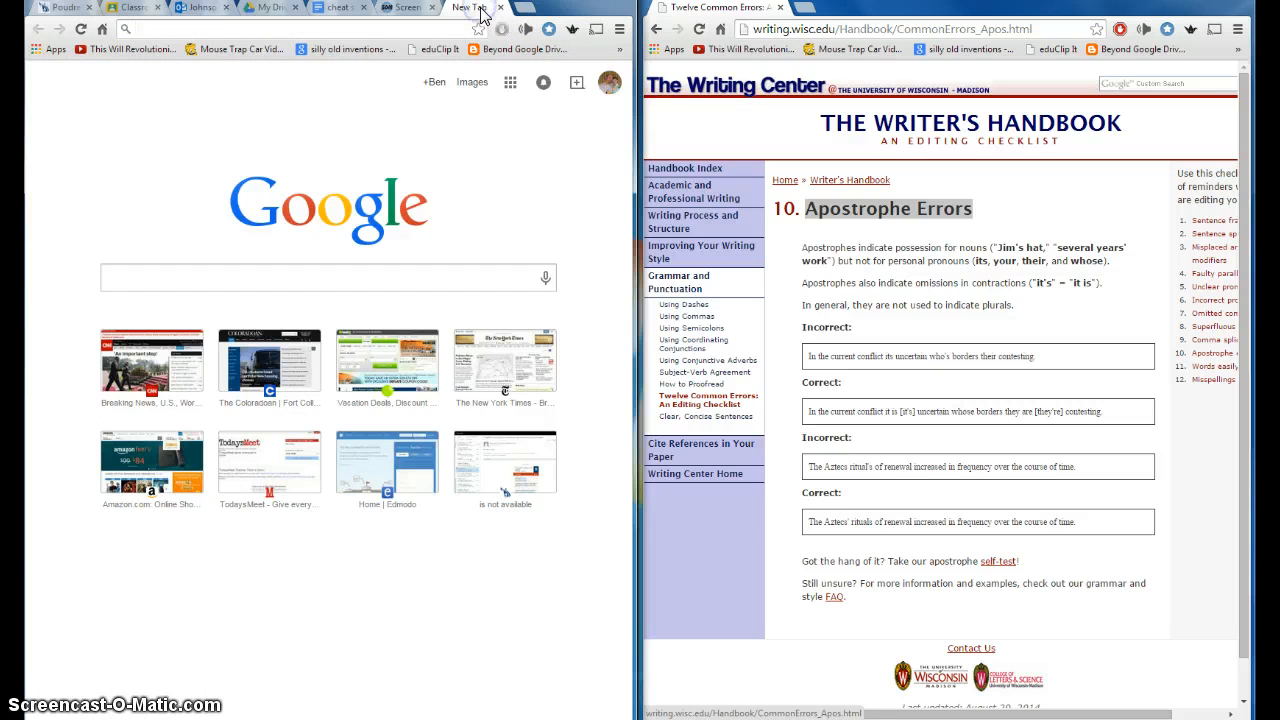
{"action": "type", "text": "cla"}
{"action": "key", "text": "Return"}
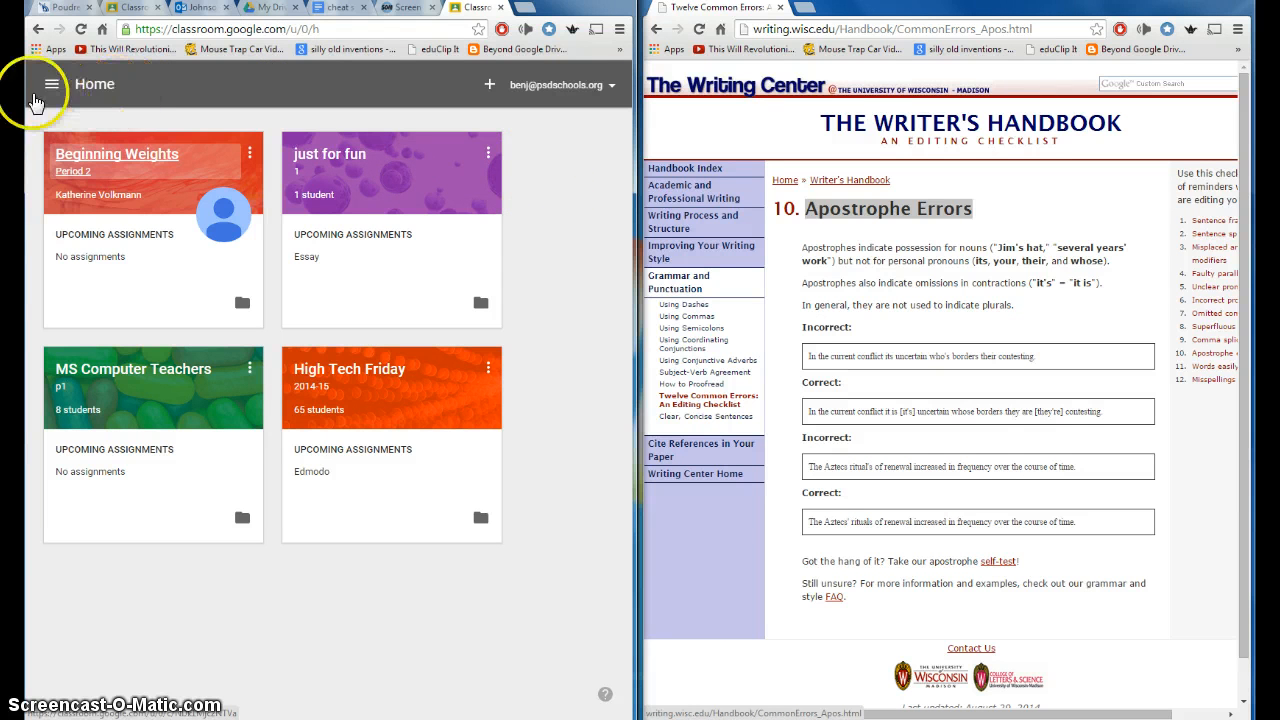
Create a class named AP English with the section P4
{"action": "left_click", "coordinate": [490, 87]}
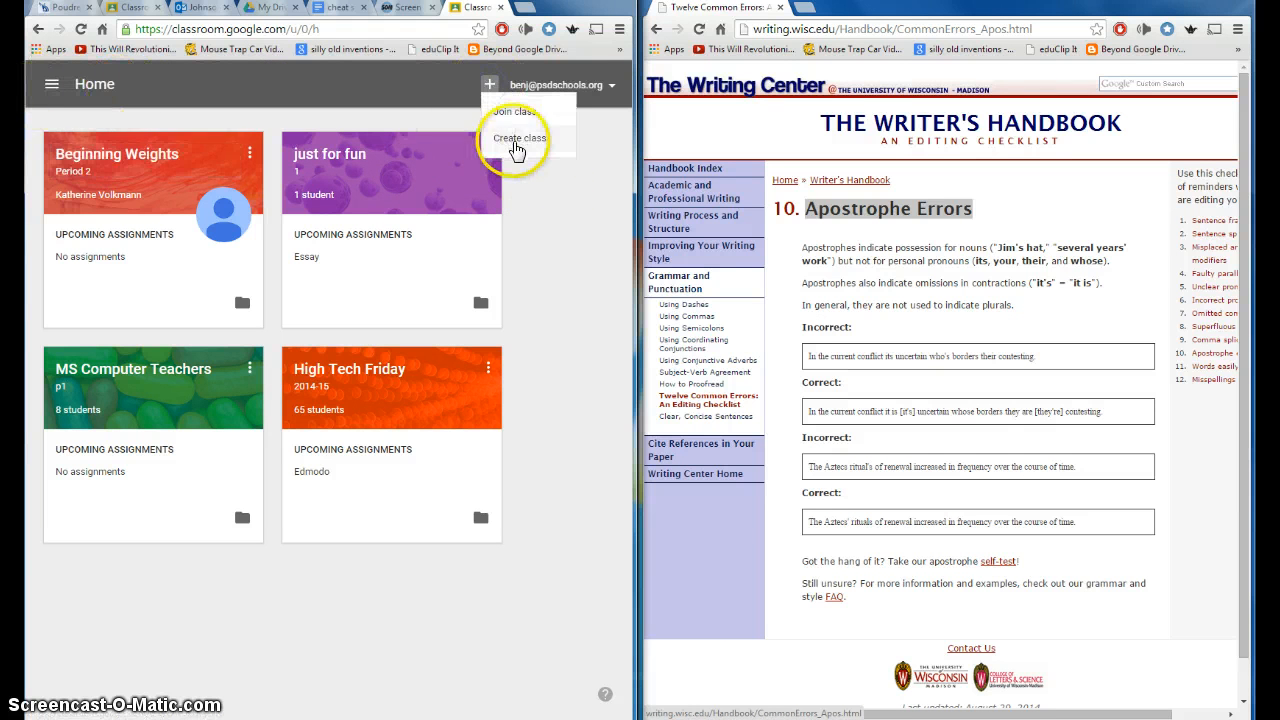
{"action": "left_click", "coordinate": [512, 137]}
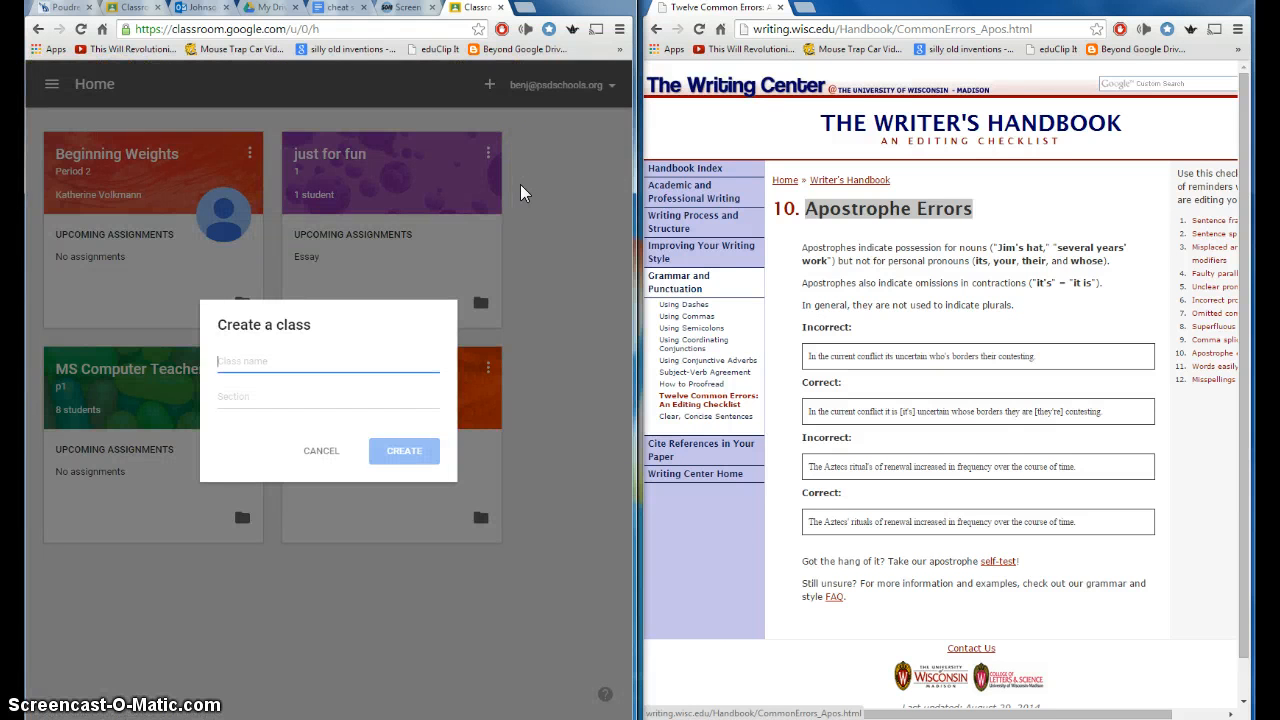
{"action": "type", "text": "AP English"}
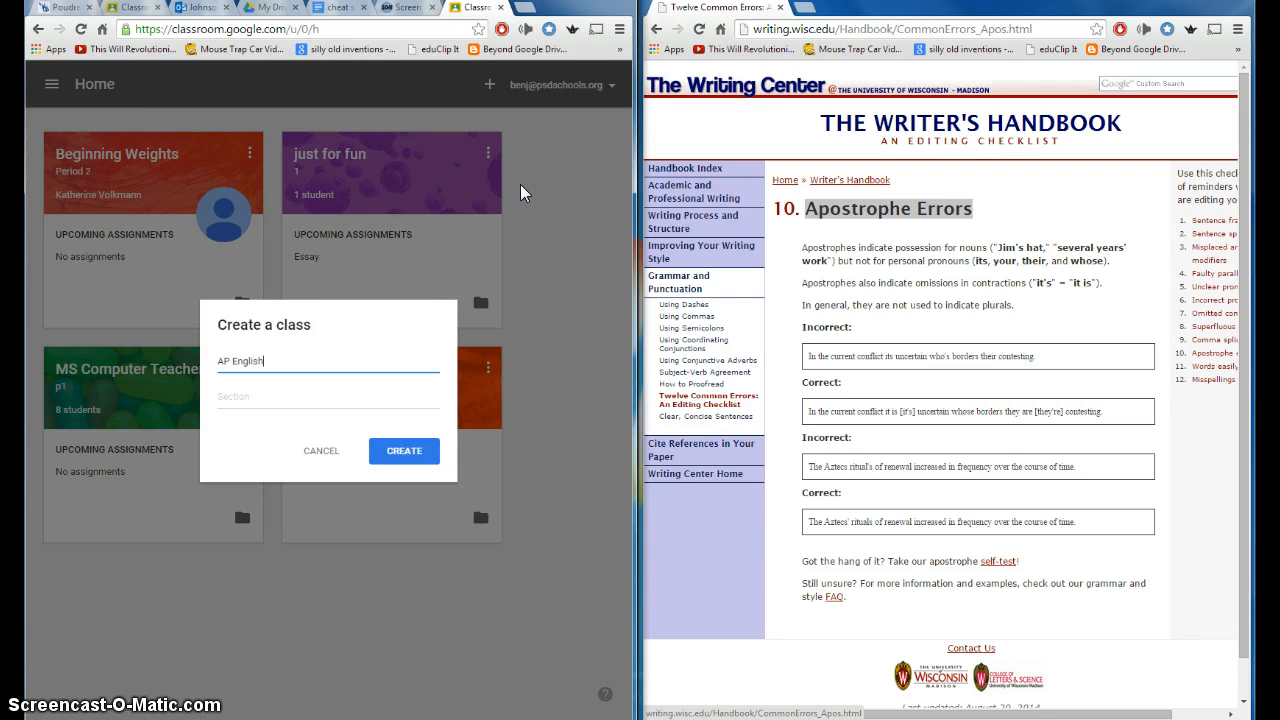
{"action": "key", "text": "Tab"}
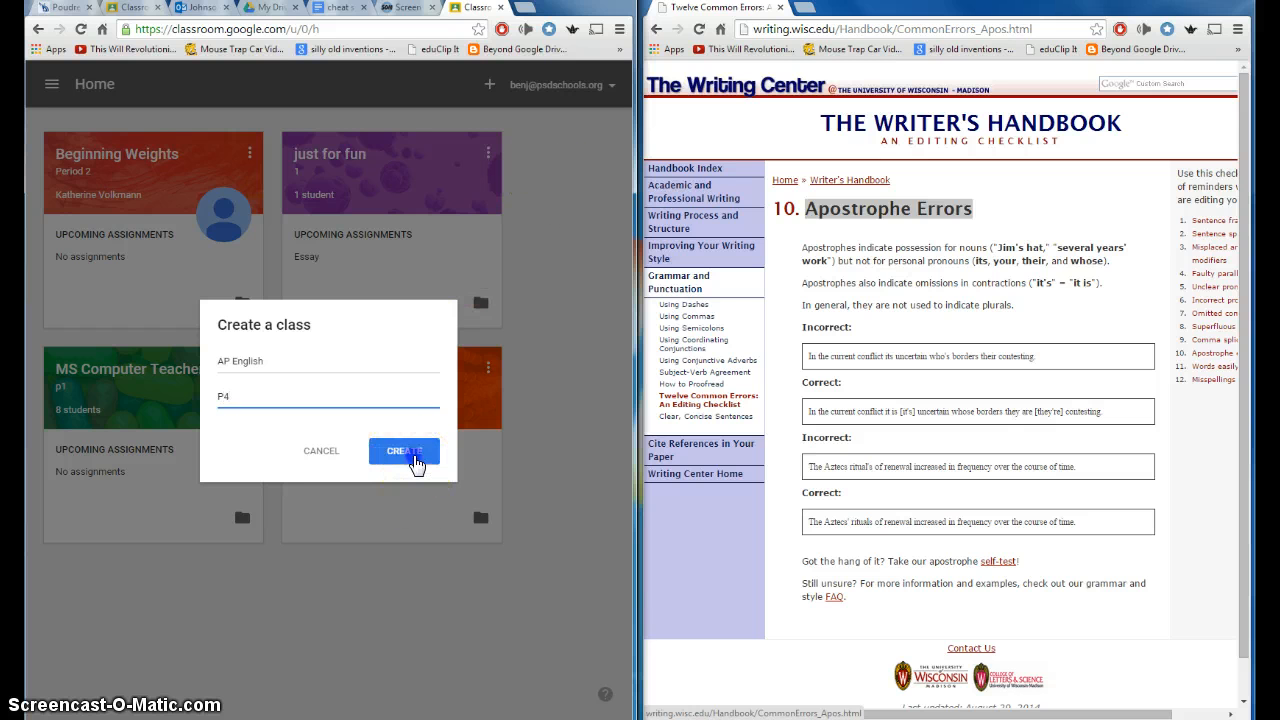
{"action": "left_click", "coordinate": [419, 458]}
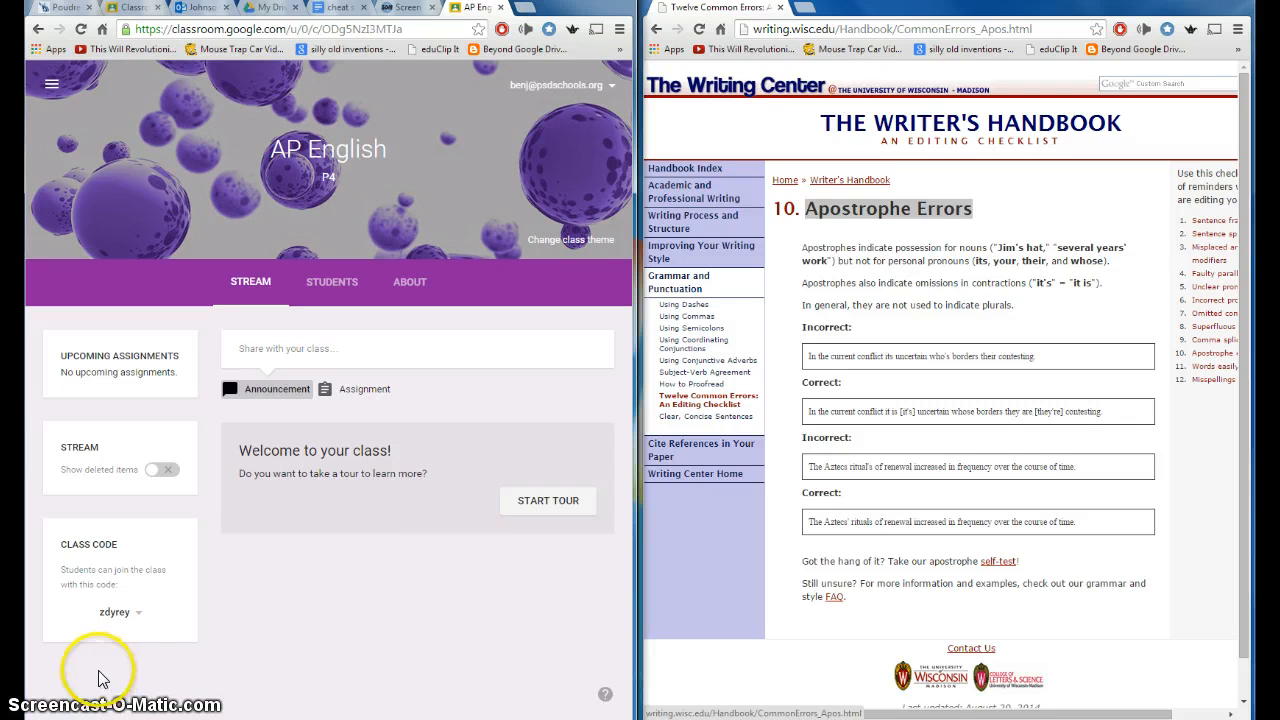
Look at the options available for the new class's join code, leaving the code as it is
{"action": "left_click", "coordinate": [99, 619]}
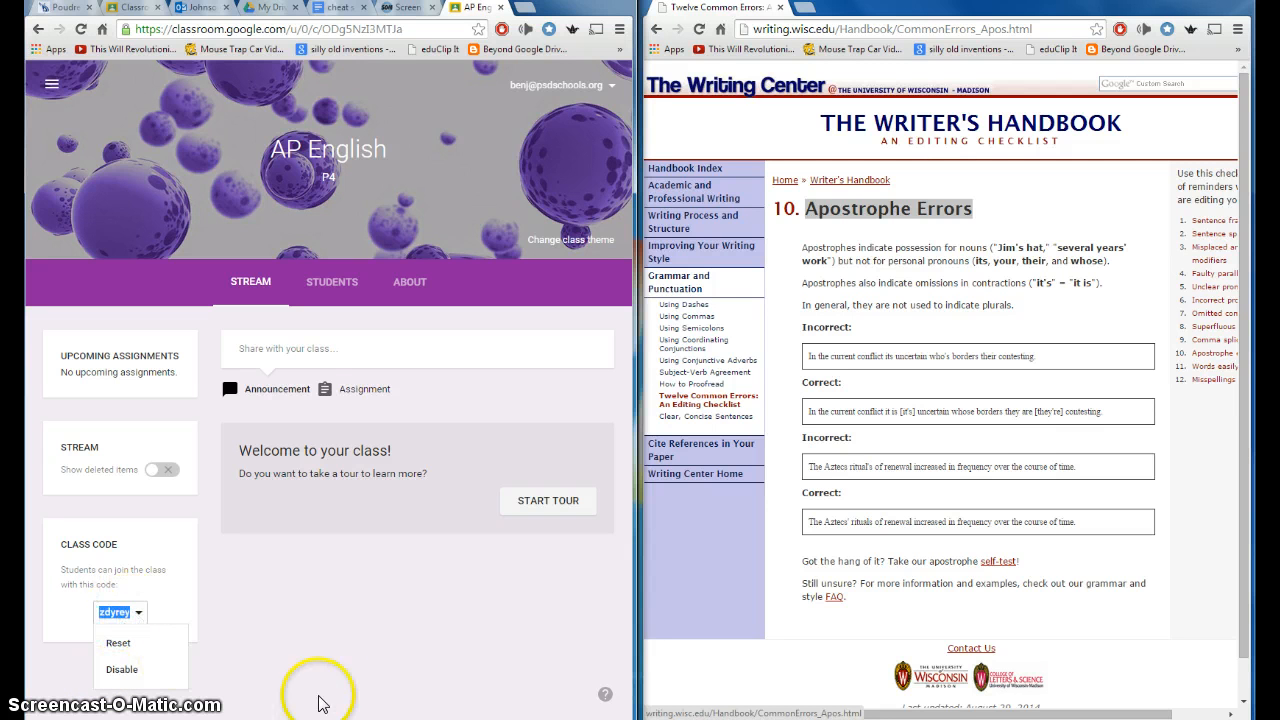
{"action": "left_click", "coordinate": [332, 667]}
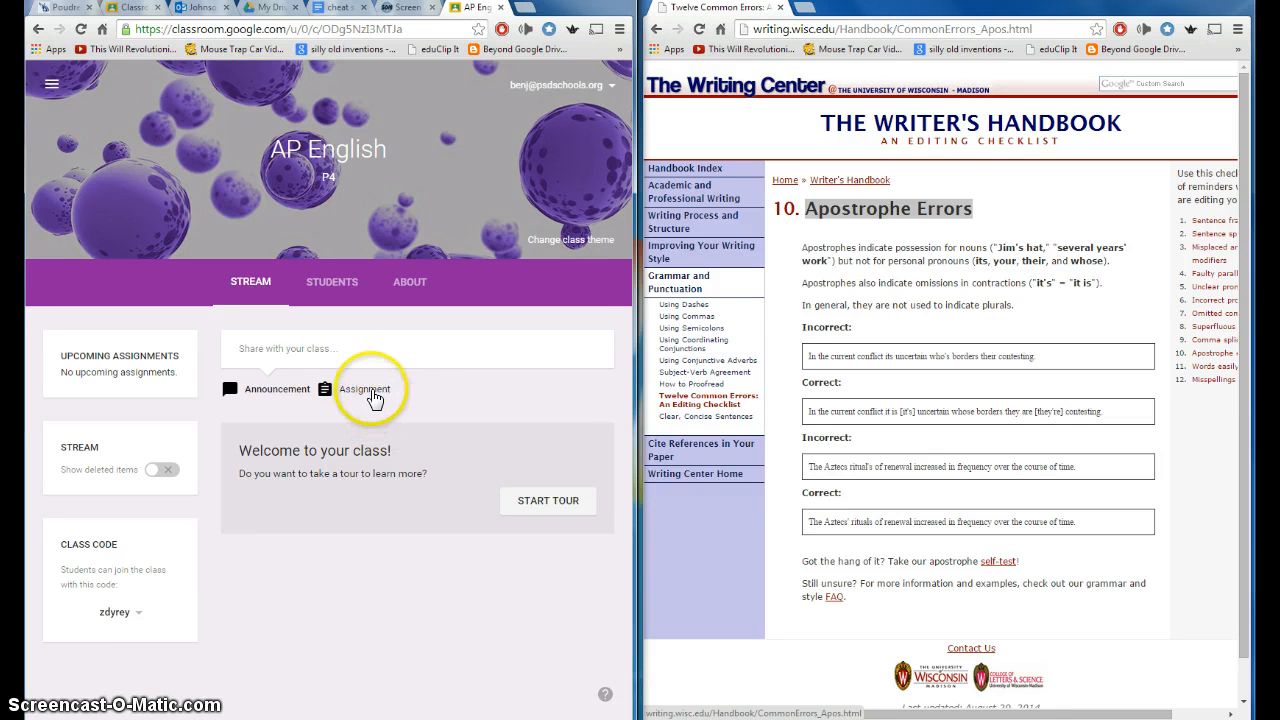
Start a new assignment titled AP Essay 2 in the AP English class, without a description
{"action": "left_click", "coordinate": [374, 397]}
{"action": "type", "text": "AP Essay 2"}
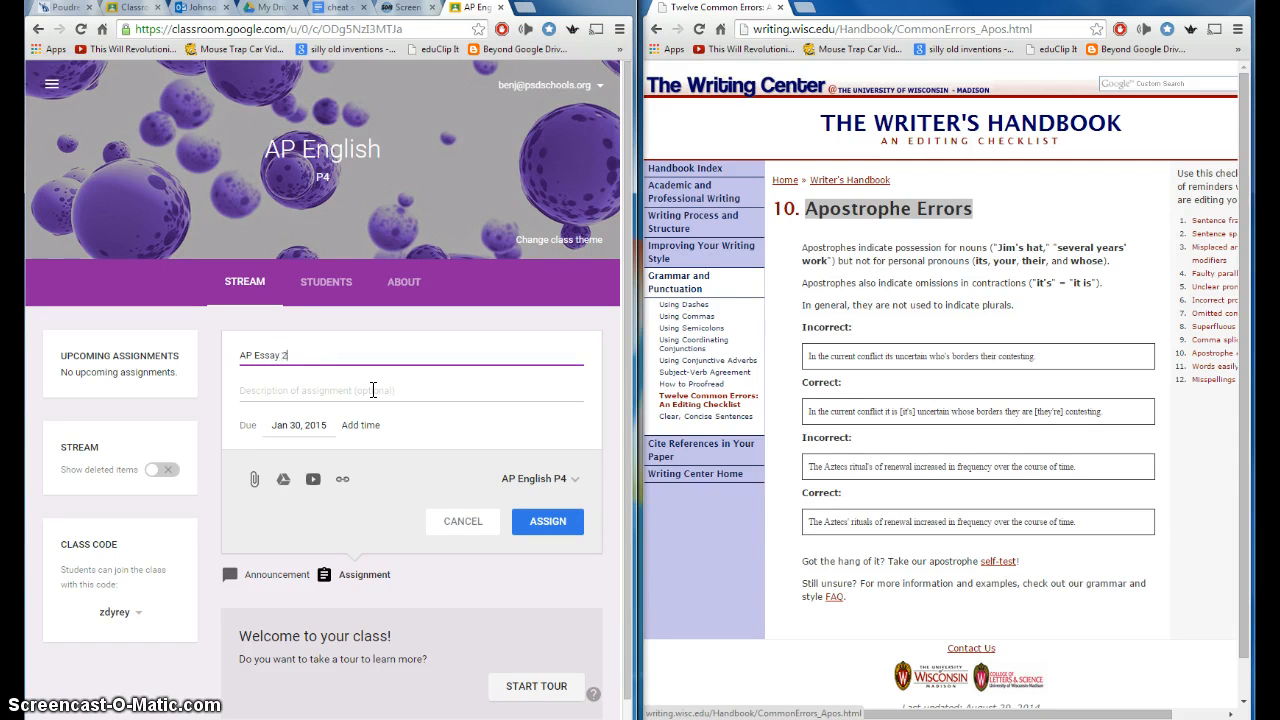
{"action": "left_click", "coordinate": [373, 390]}
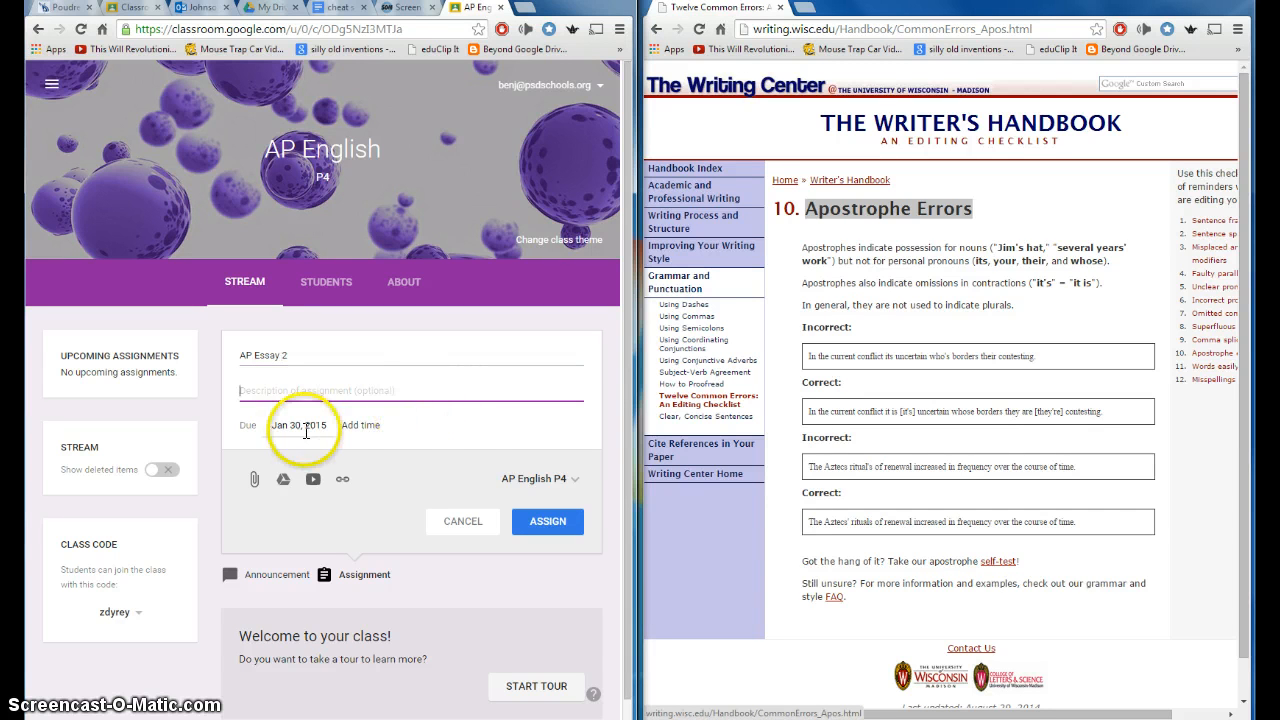
Set the assignment's due date to Feb 6, 2015 and add a due time of 11:59 PM
{"action": "left_click", "coordinate": [300, 425]}
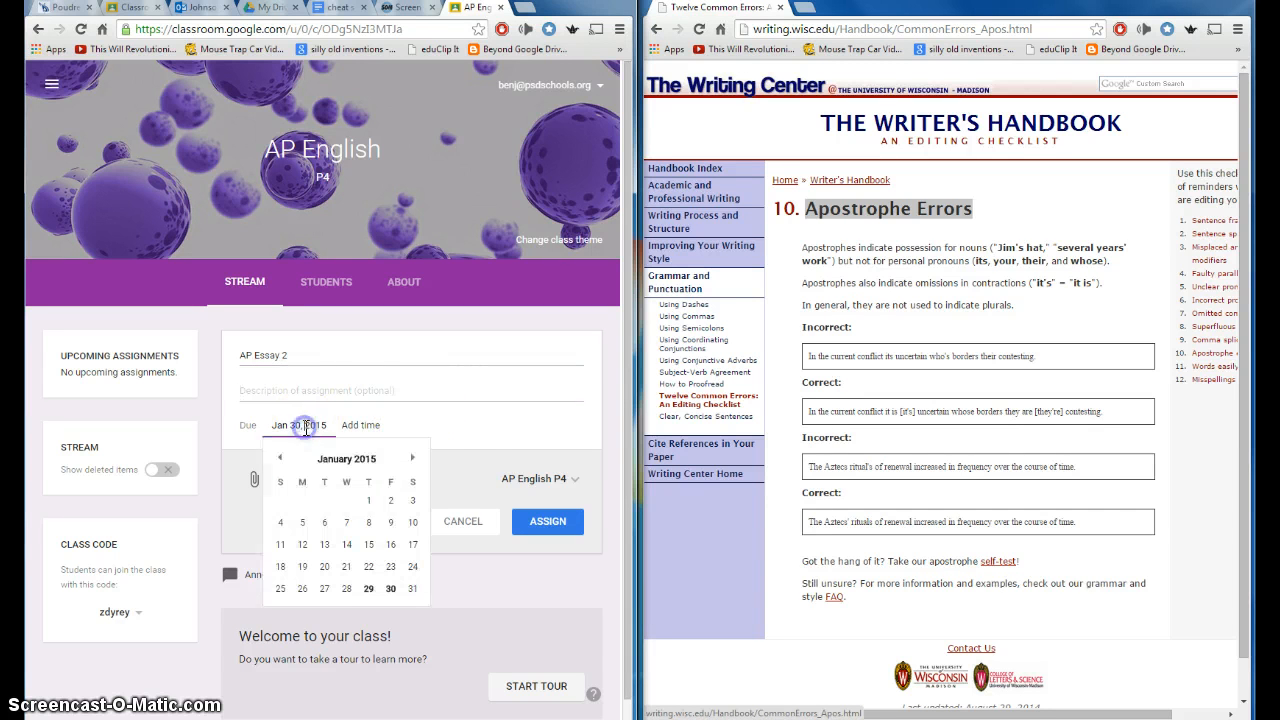
{"action": "left_click", "coordinate": [412, 457]}
{"action": "left_click", "coordinate": [390, 500]}
{"action": "left_click", "coordinate": [362, 425]}
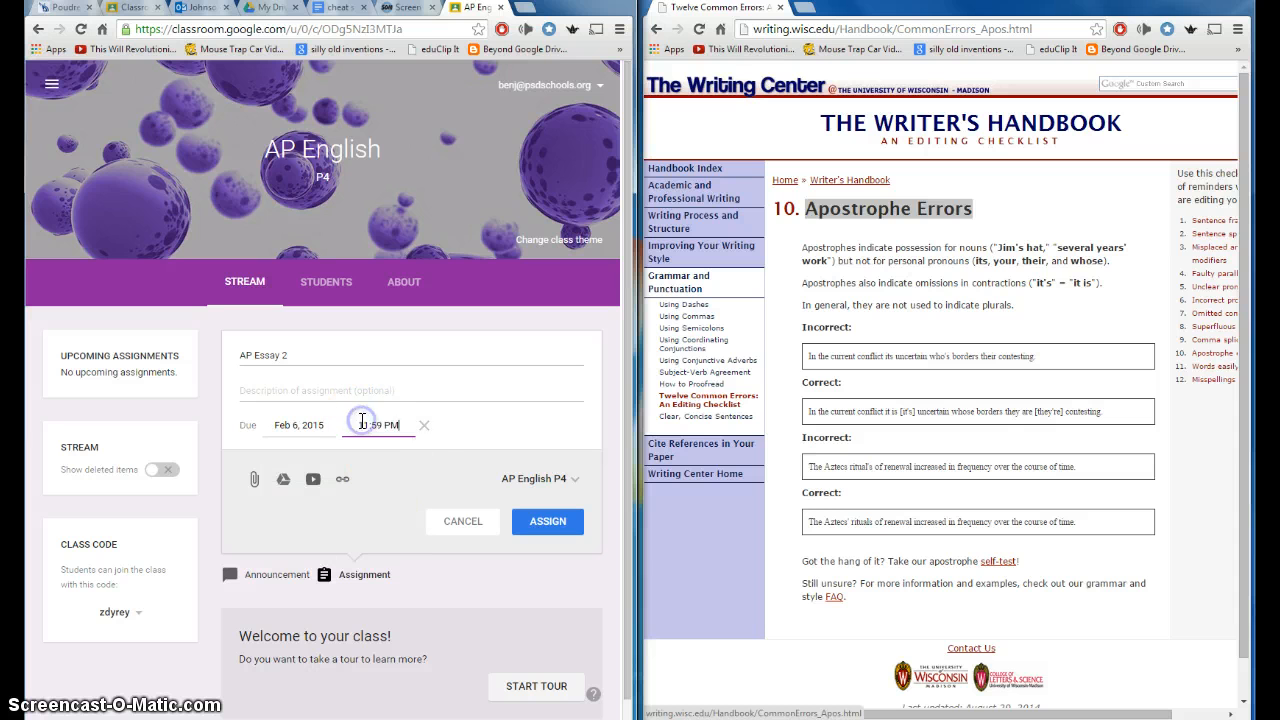
{"action": "left_click", "coordinate": [425, 428]}
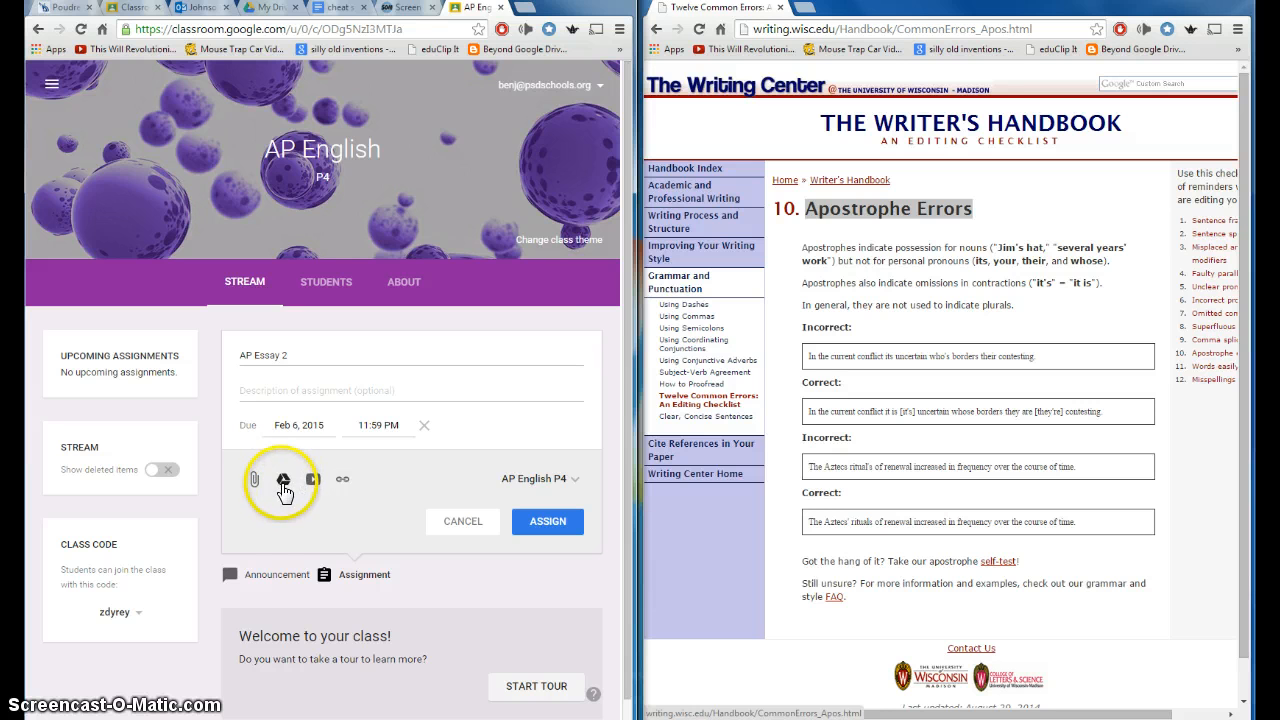
Search Google Drive for "ap ess" and attach the document "AP Essay - Type there name here." to the assignment
{"action": "left_click", "coordinate": [284, 486]}
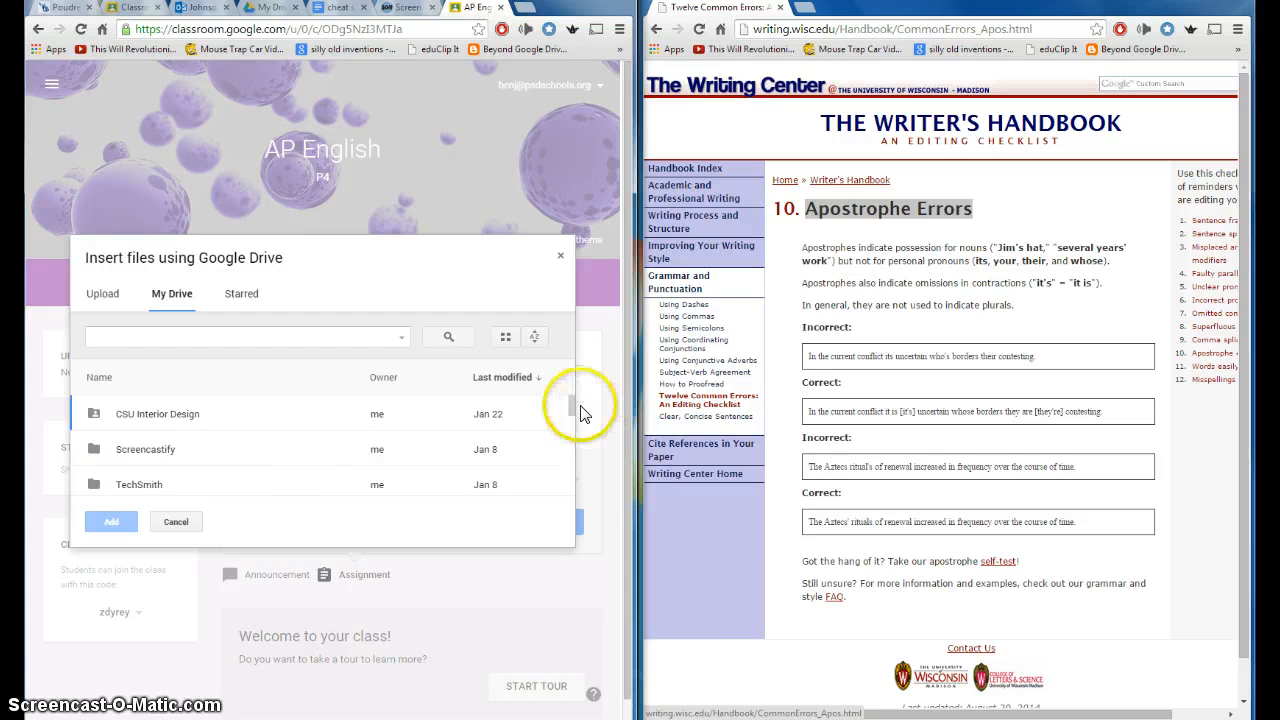
{"action": "left_click_drag", "start_coordinate": [571, 403], "coordinate": [574, 429]}
{"action": "left_click", "coordinate": [284, 341]}
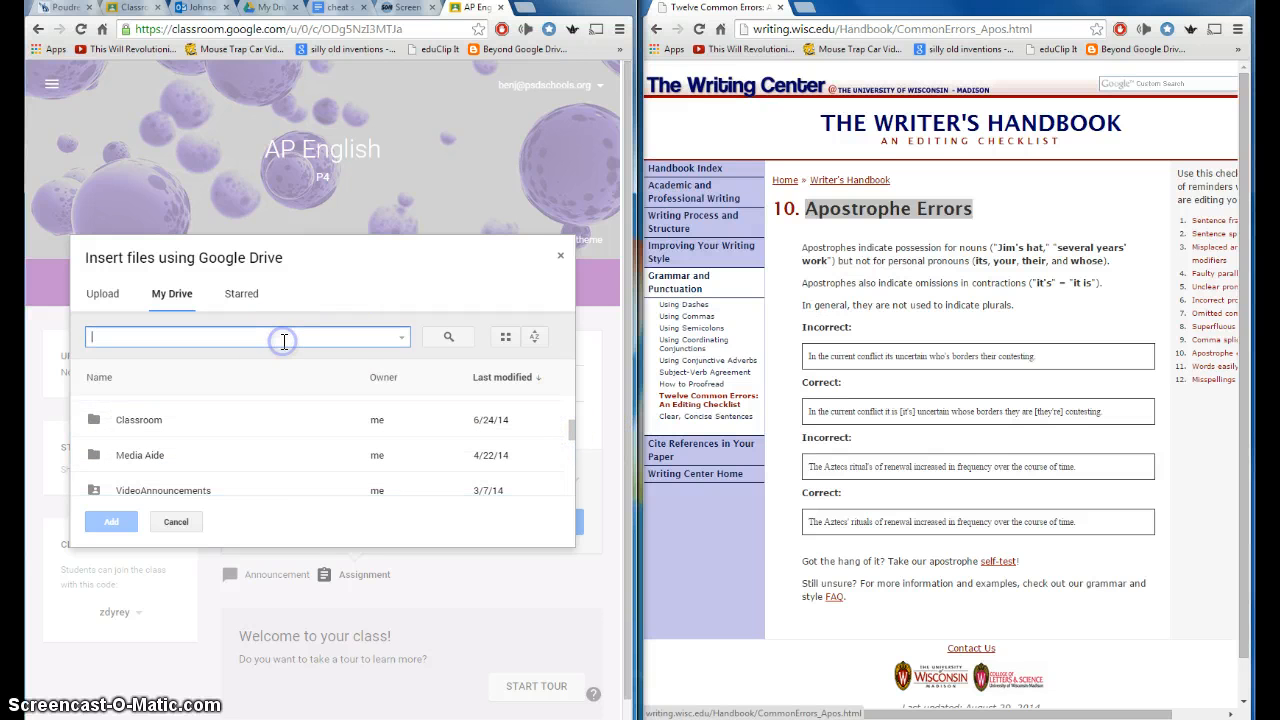
{"action": "type", "text": "ap ess"}
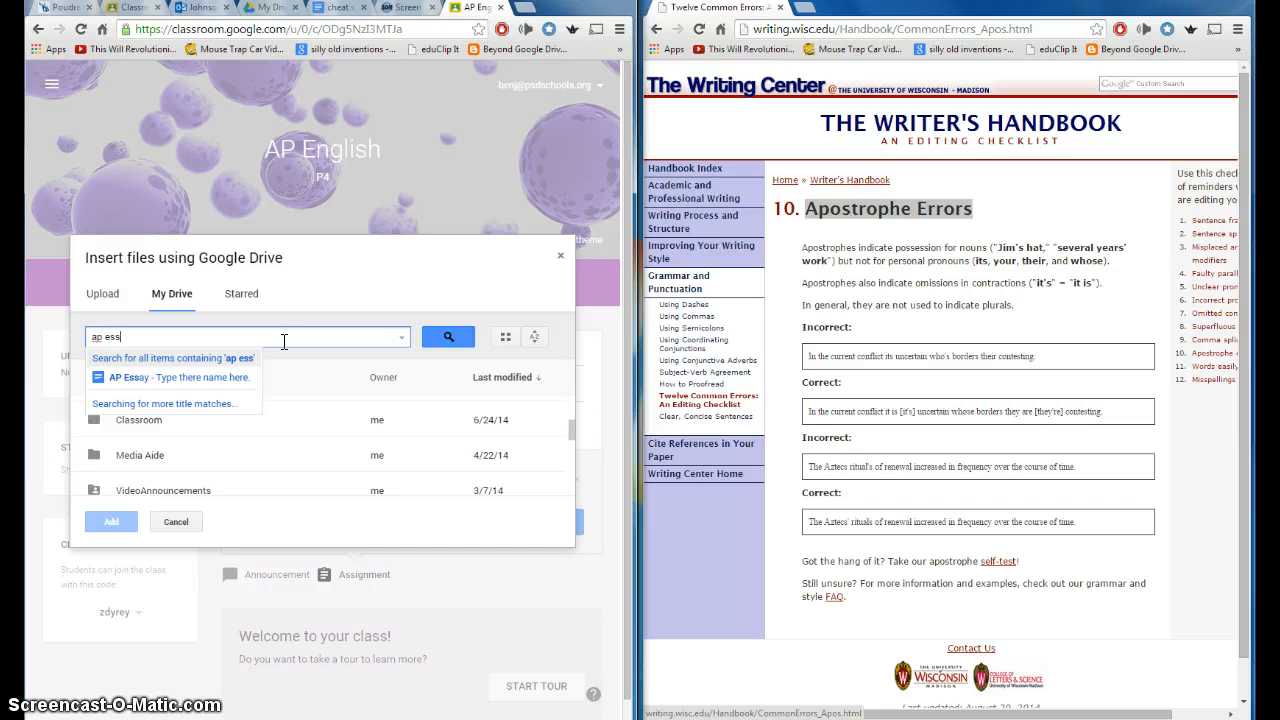
{"action": "left_click", "coordinate": [170, 372]}
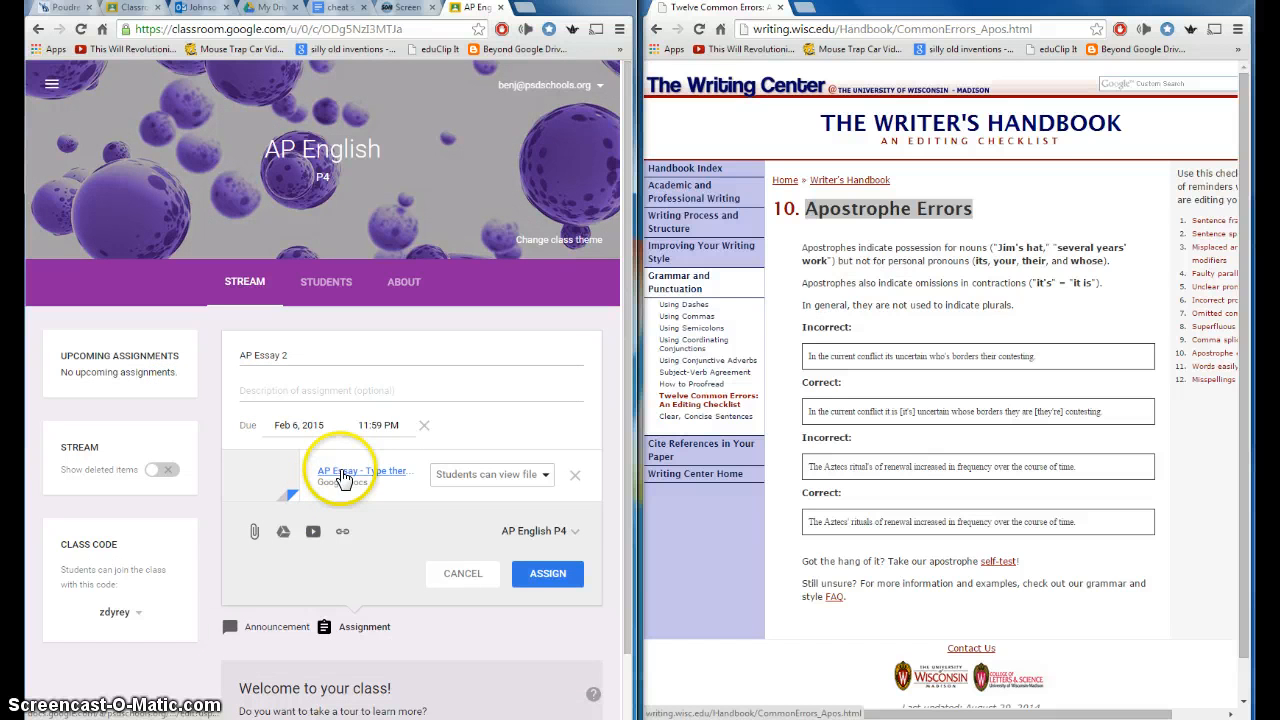
Set the attached document to Make a copy for each student and post the assignment to AP English P4
{"action": "left_click_drag", "start_coordinate": [623, 337], "coordinate": [625, 377]}
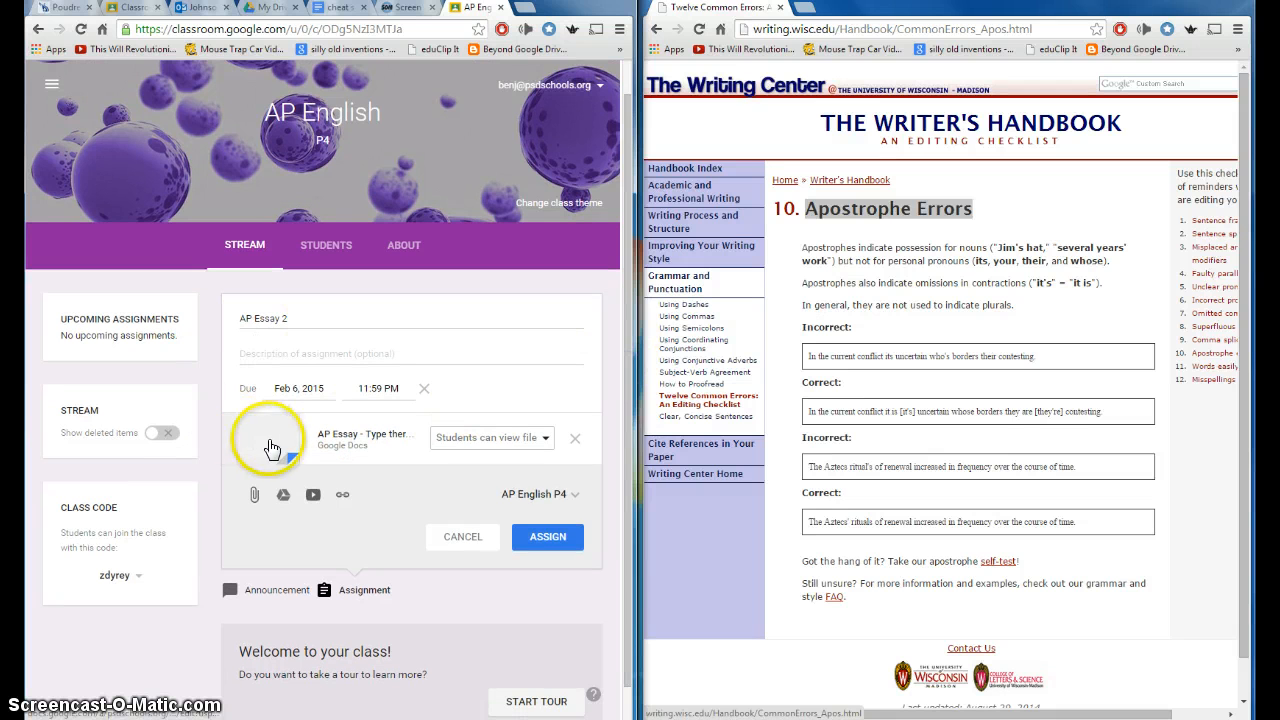
{"action": "left_click", "coordinate": [543, 440]}
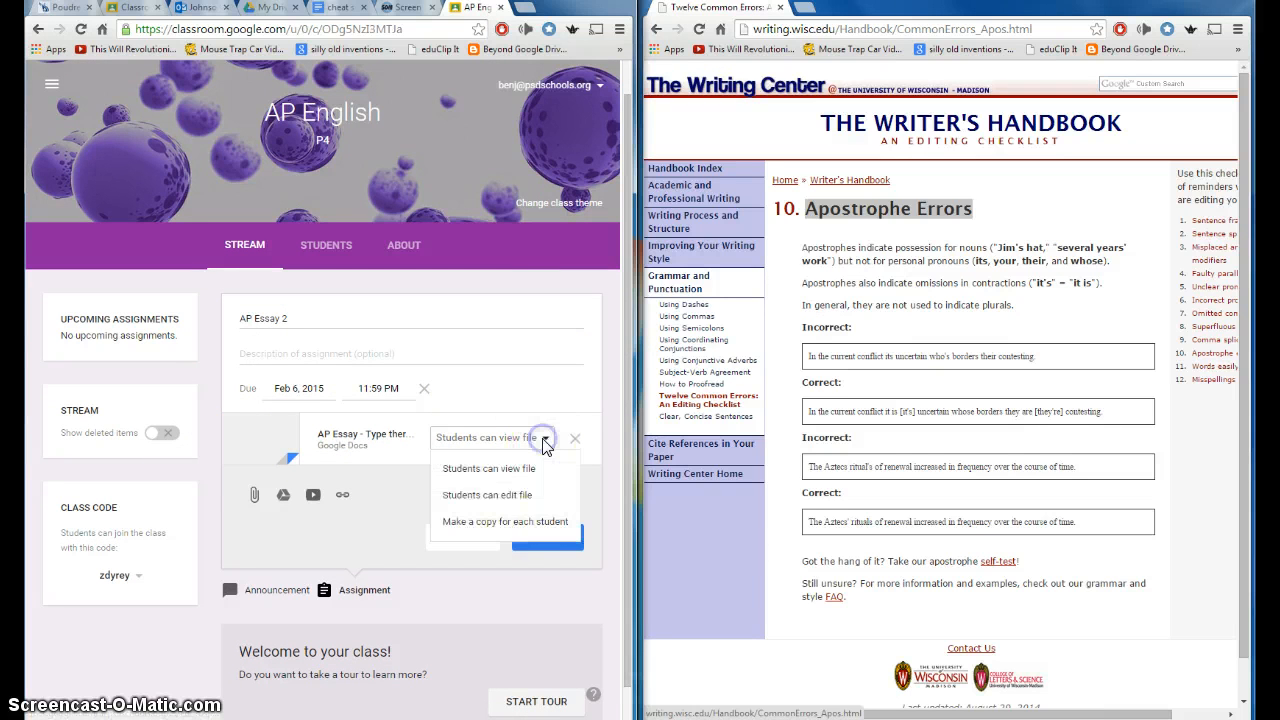
{"action": "left_click", "coordinate": [520, 522]}
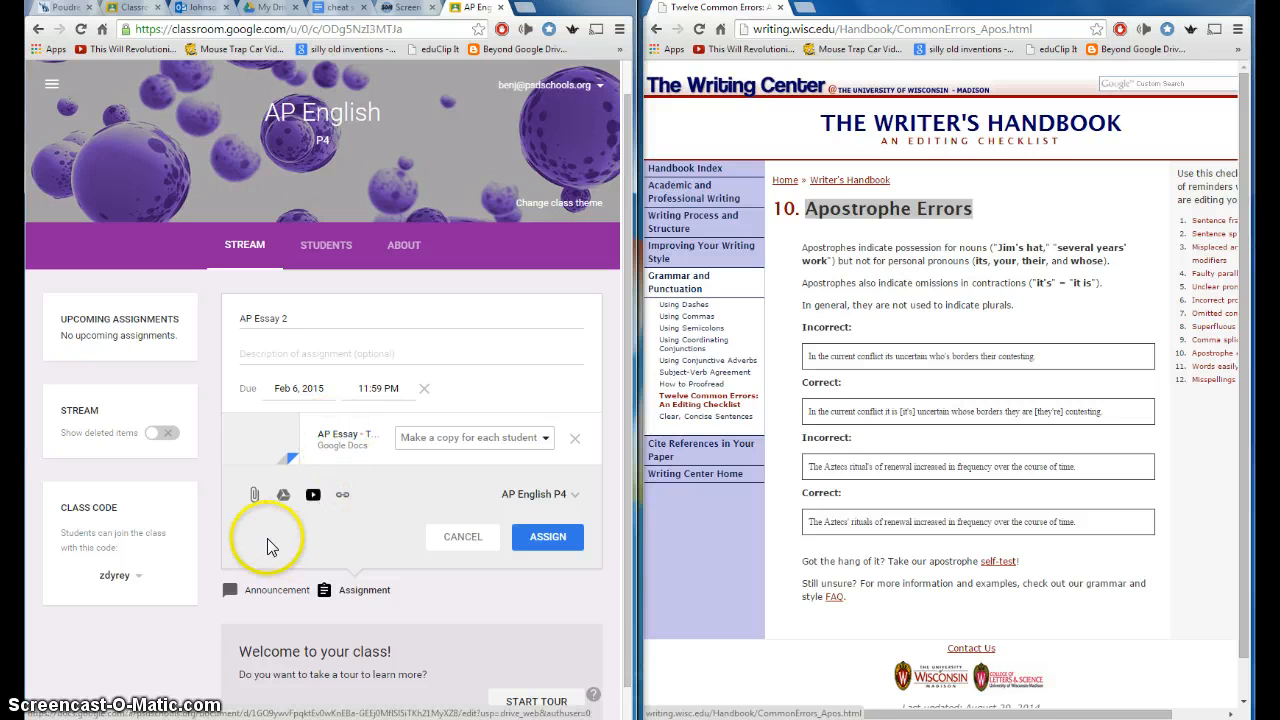
{"action": "left_click", "coordinate": [283, 495]}
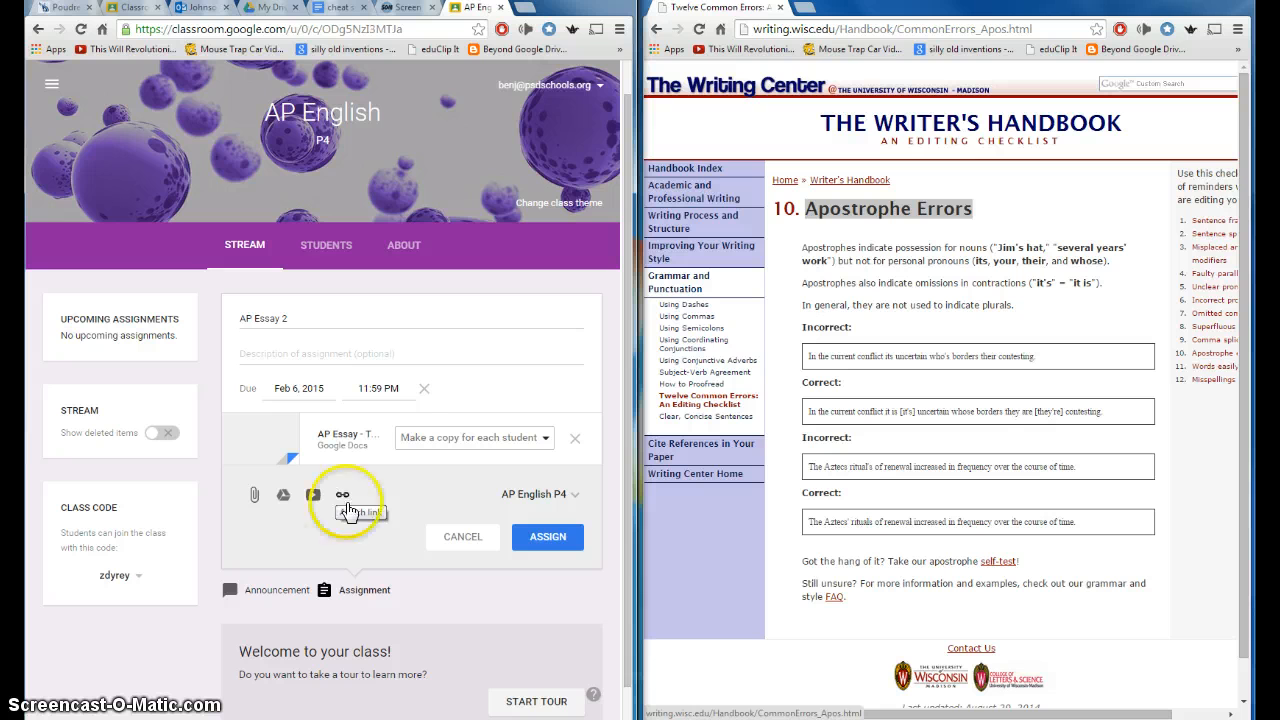
{"action": "left_click", "coordinate": [537, 542]}
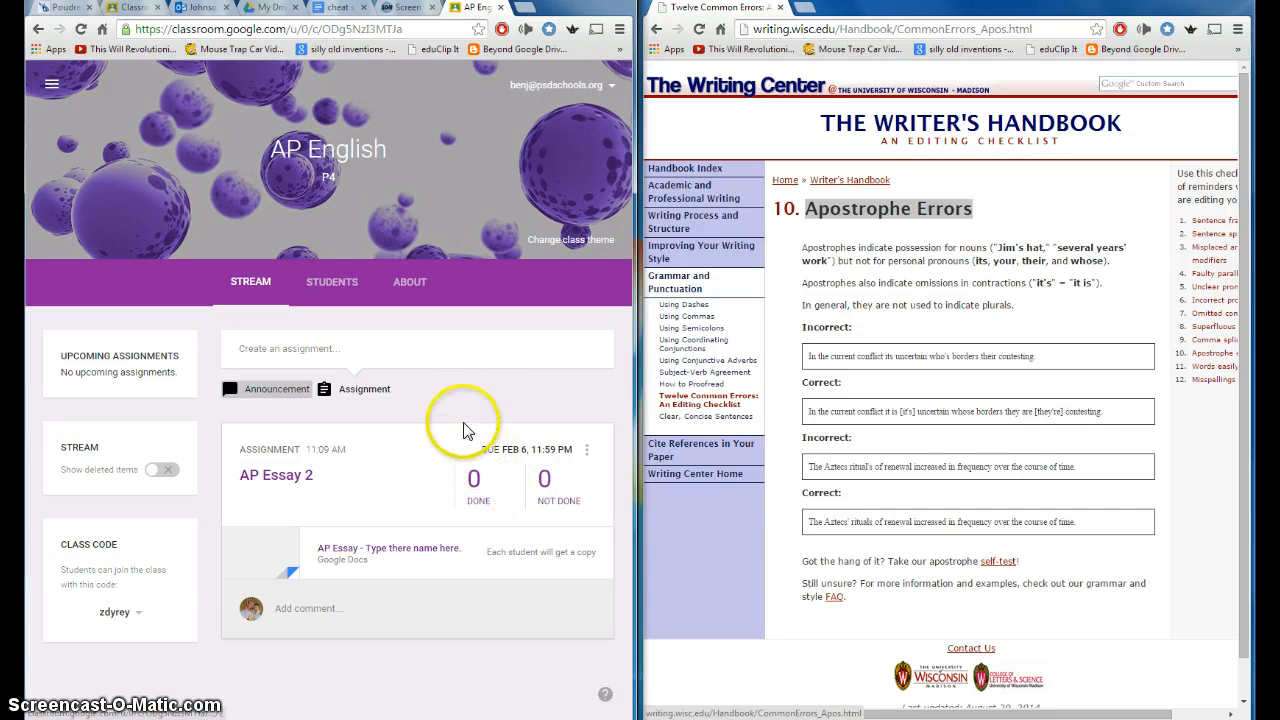
Maximize the window with the Classroom home page, view the AP English class stream, and return to the class list
{"action": "left_click", "coordinate": [134, 9]}
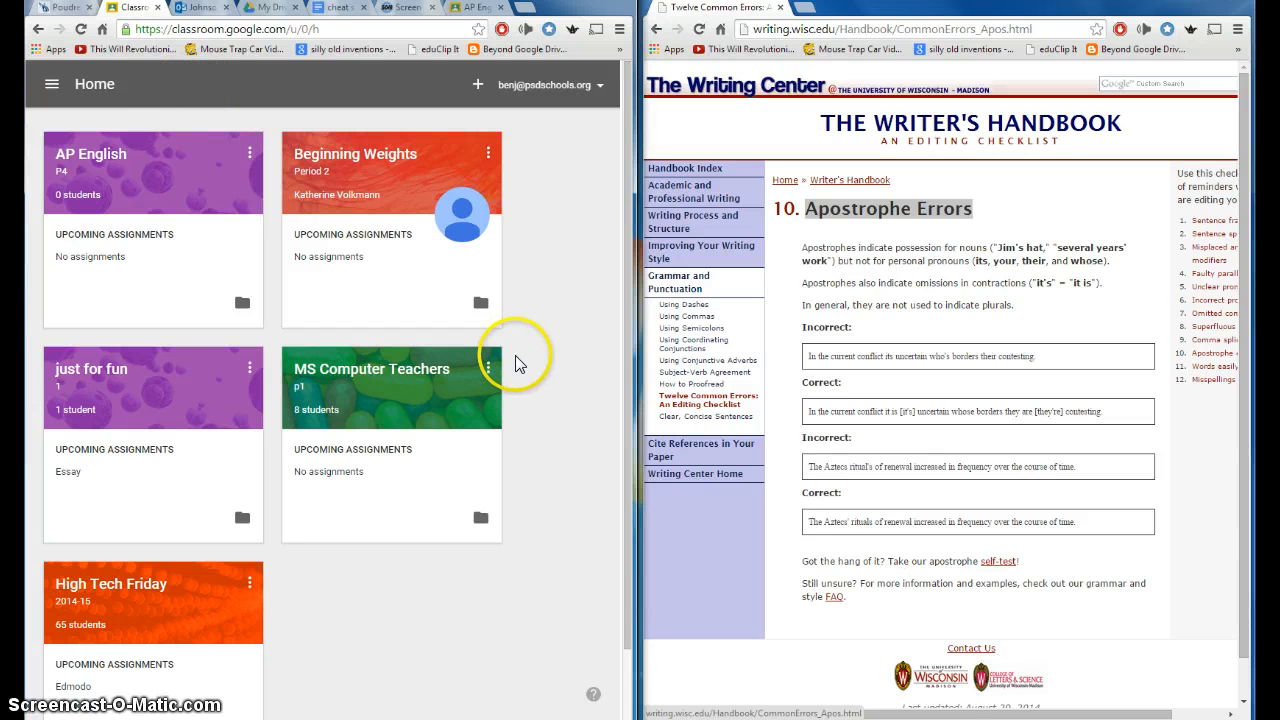
{"action": "left_click", "coordinate": [580, 10]}
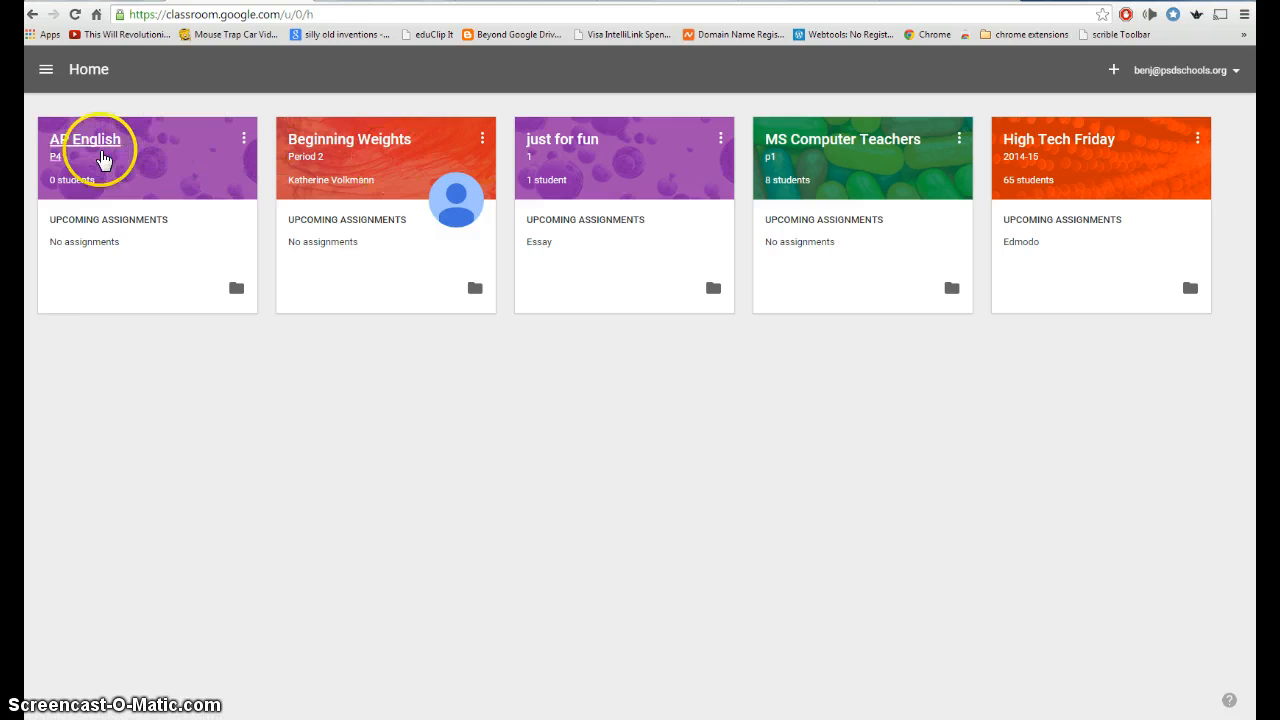
{"action": "left_click", "coordinate": [103, 160]}
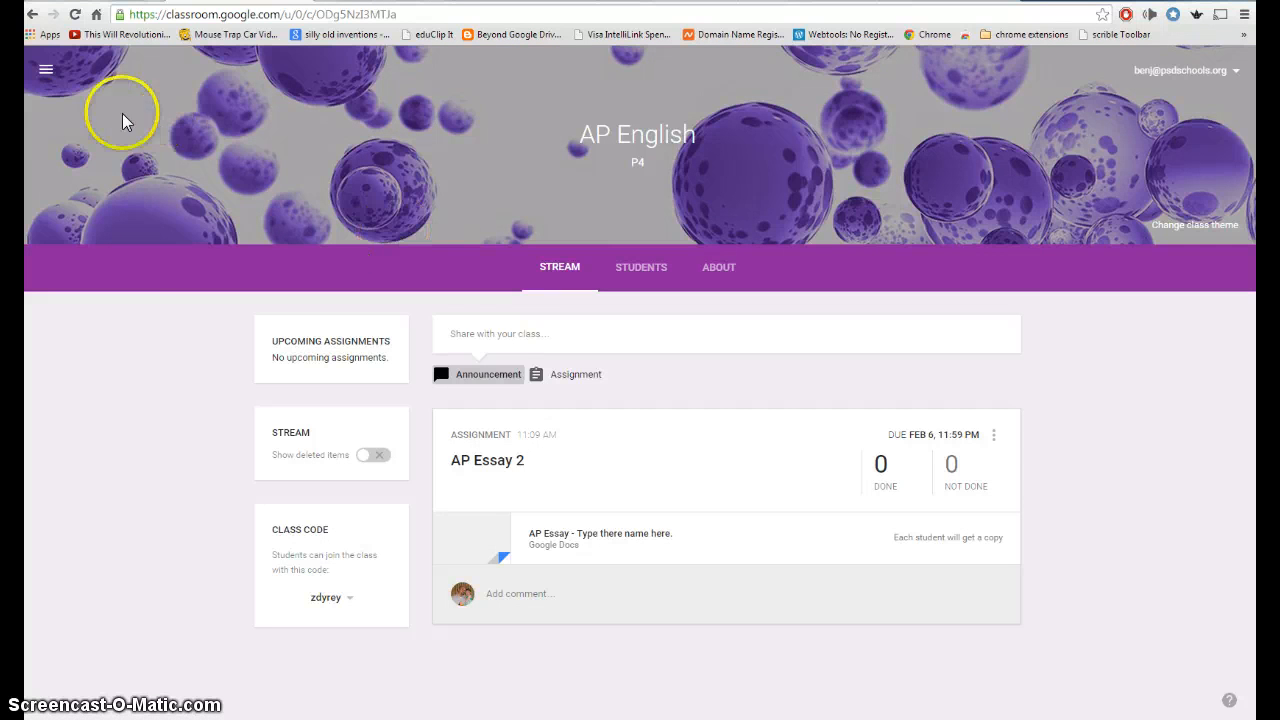
{"action": "left_click", "coordinate": [35, 15]}
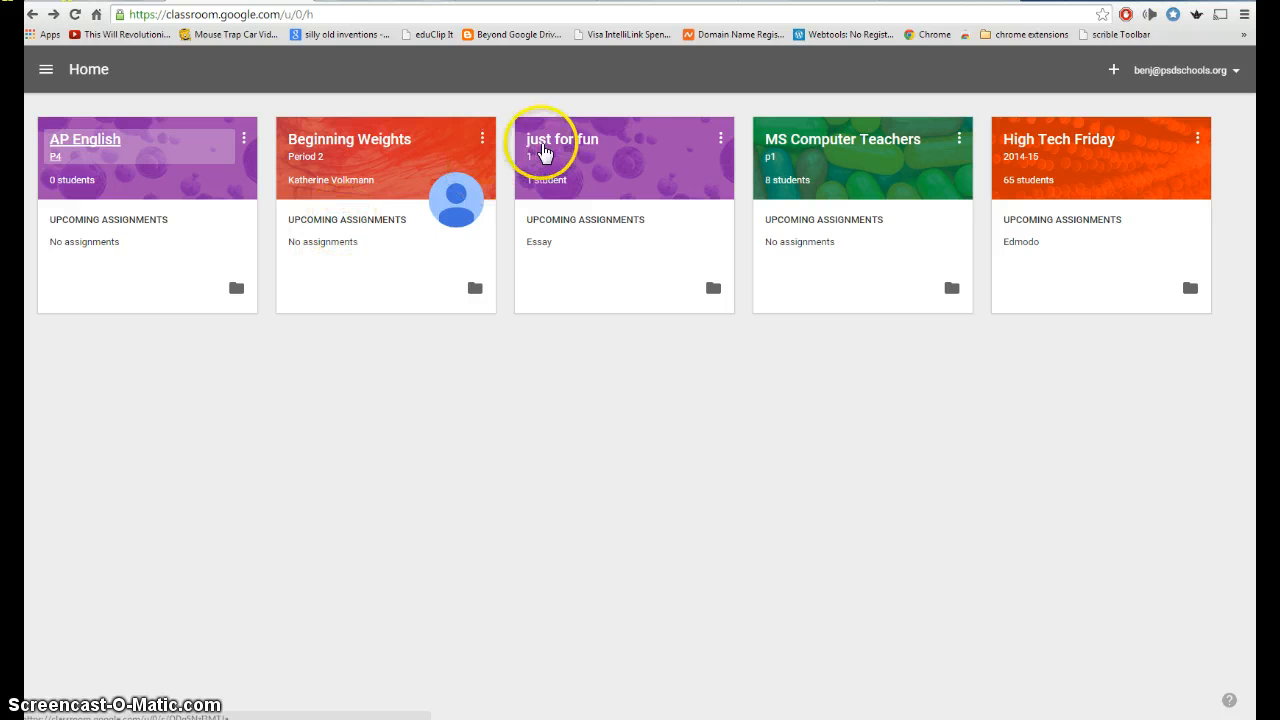
Open the student's submitted essay document from the done work of the AP Essay assignment in the "just for fun" class
{"action": "left_click", "coordinate": [572, 144]}
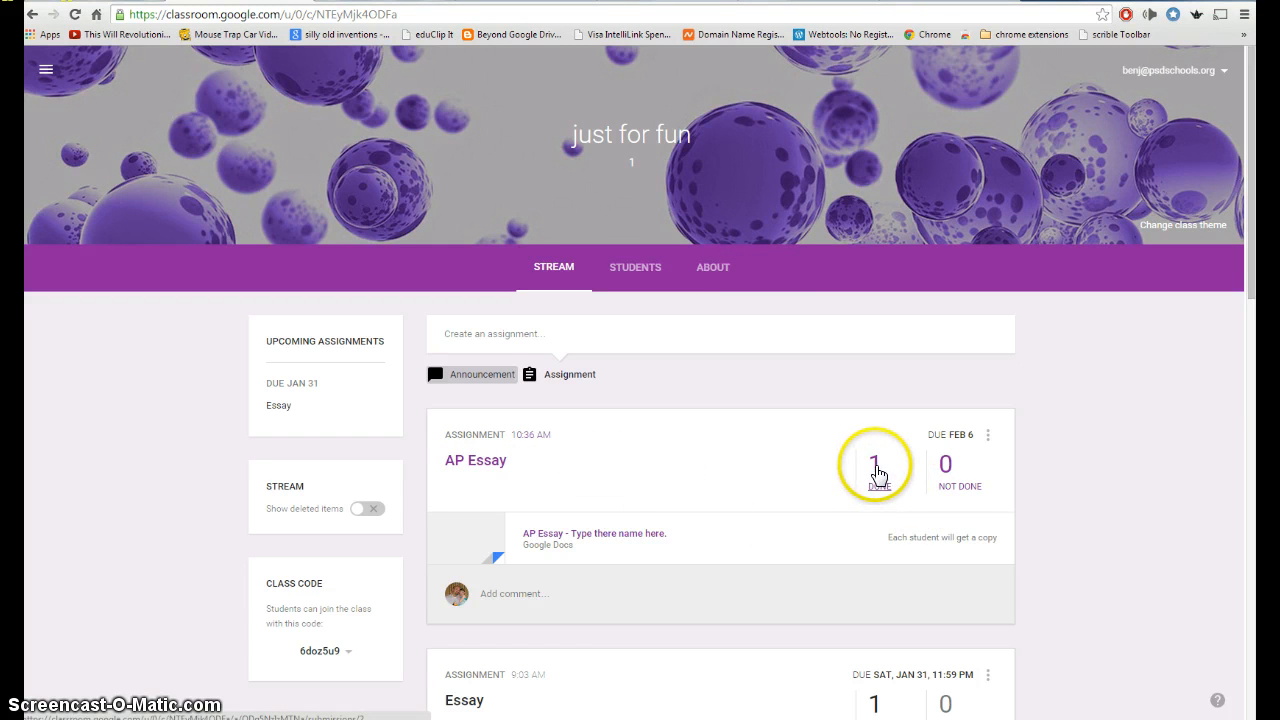
{"action": "left_click", "coordinate": [877, 480]}
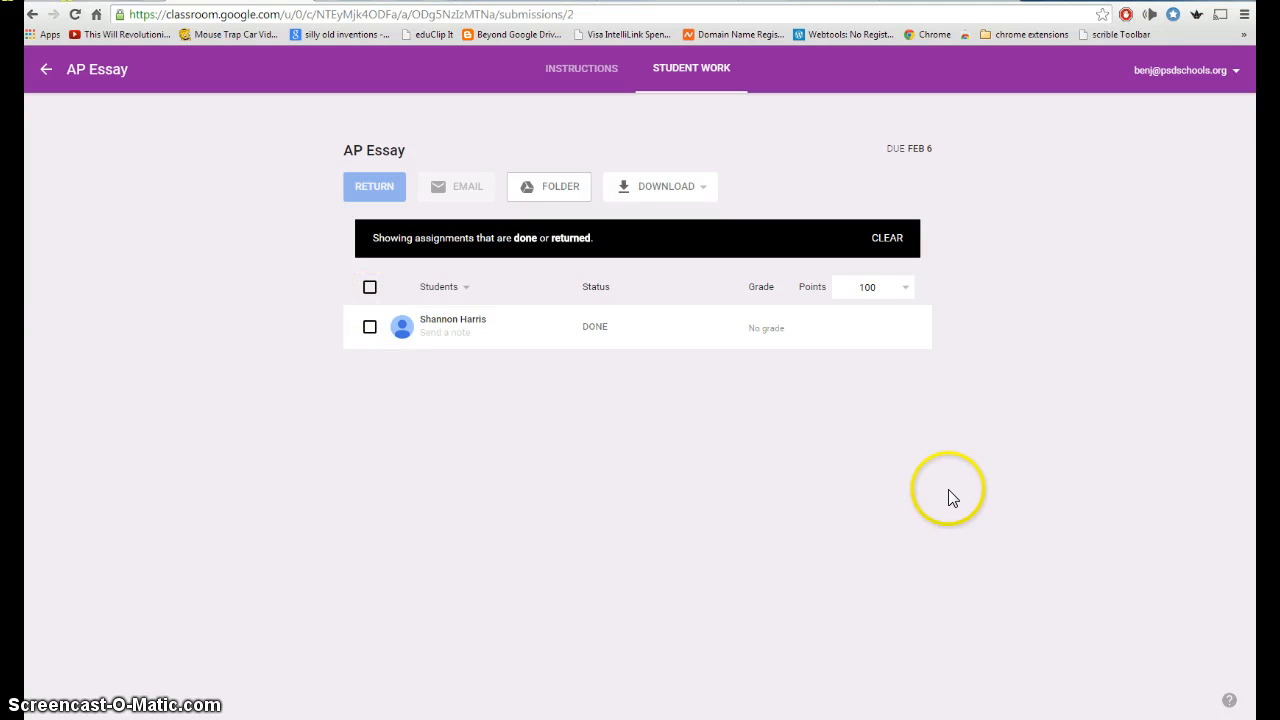
{"action": "left_click", "coordinate": [462, 321]}
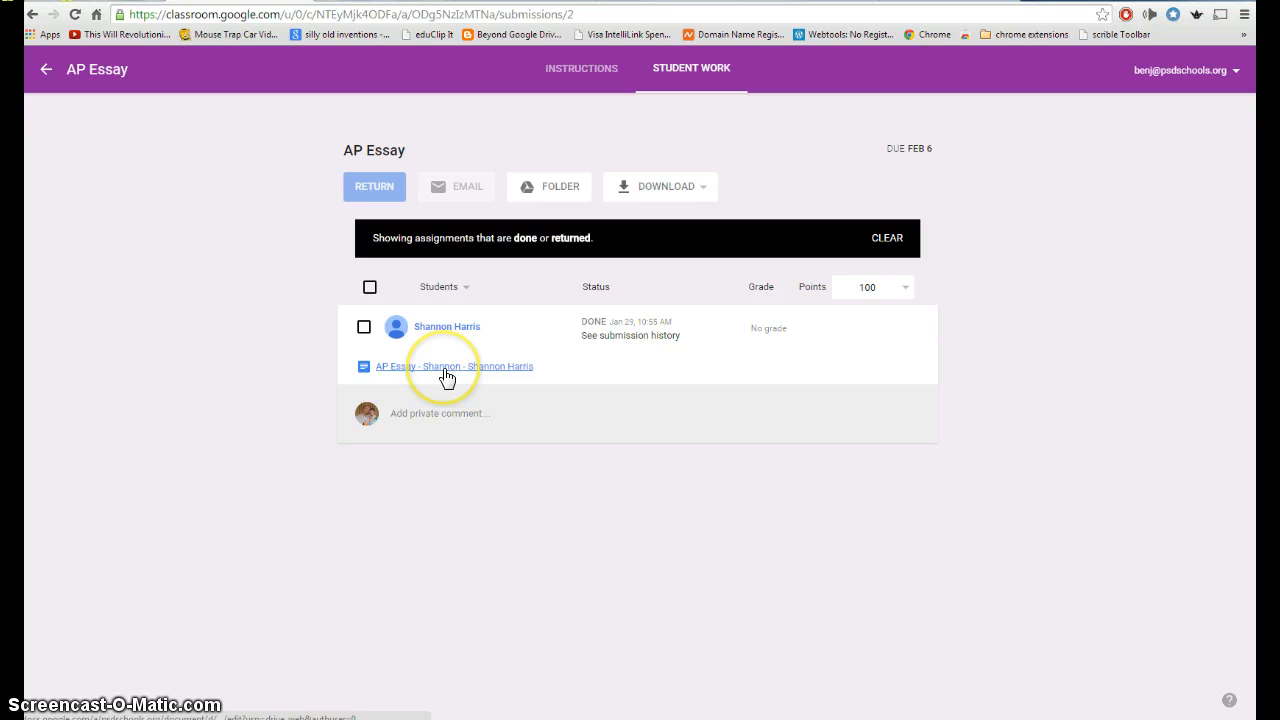
{"action": "left_click", "coordinate": [446, 368]}
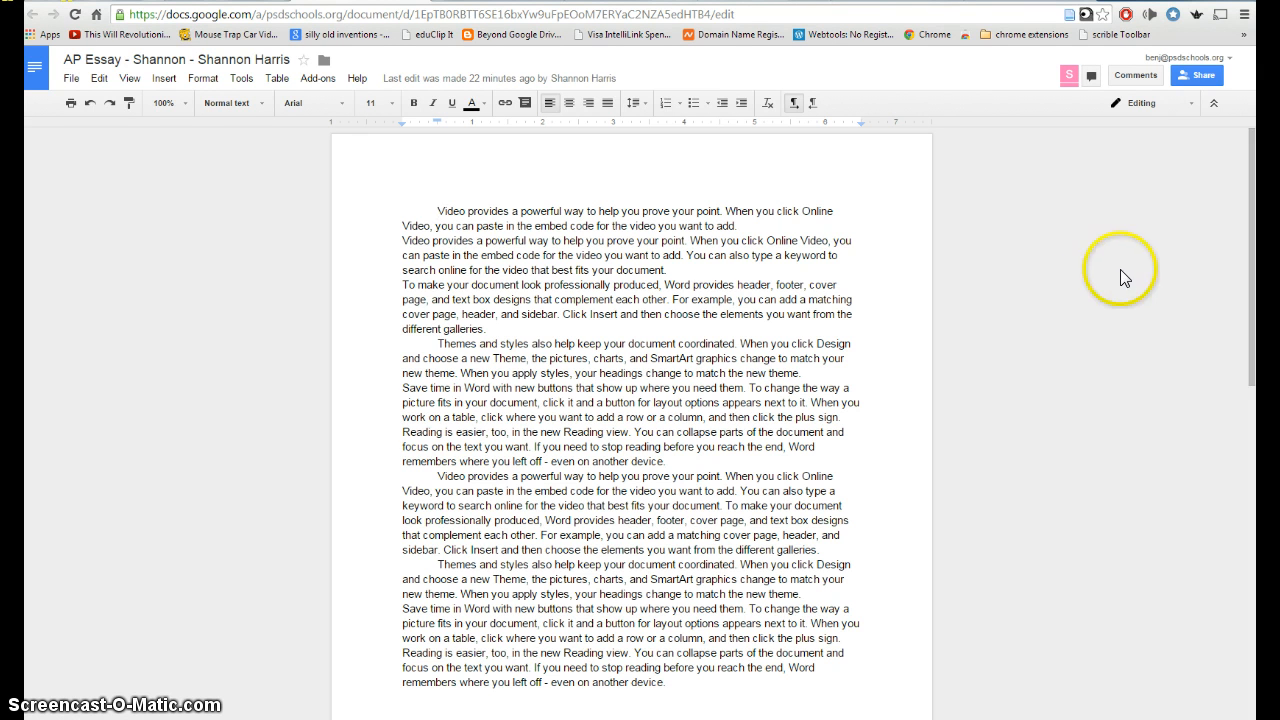
Switch the essay to Suggesting mode and suggest deleting its first paragraph, the two lines ending in "the video you want to add."
{"action": "left_click", "coordinate": [1190, 105]}
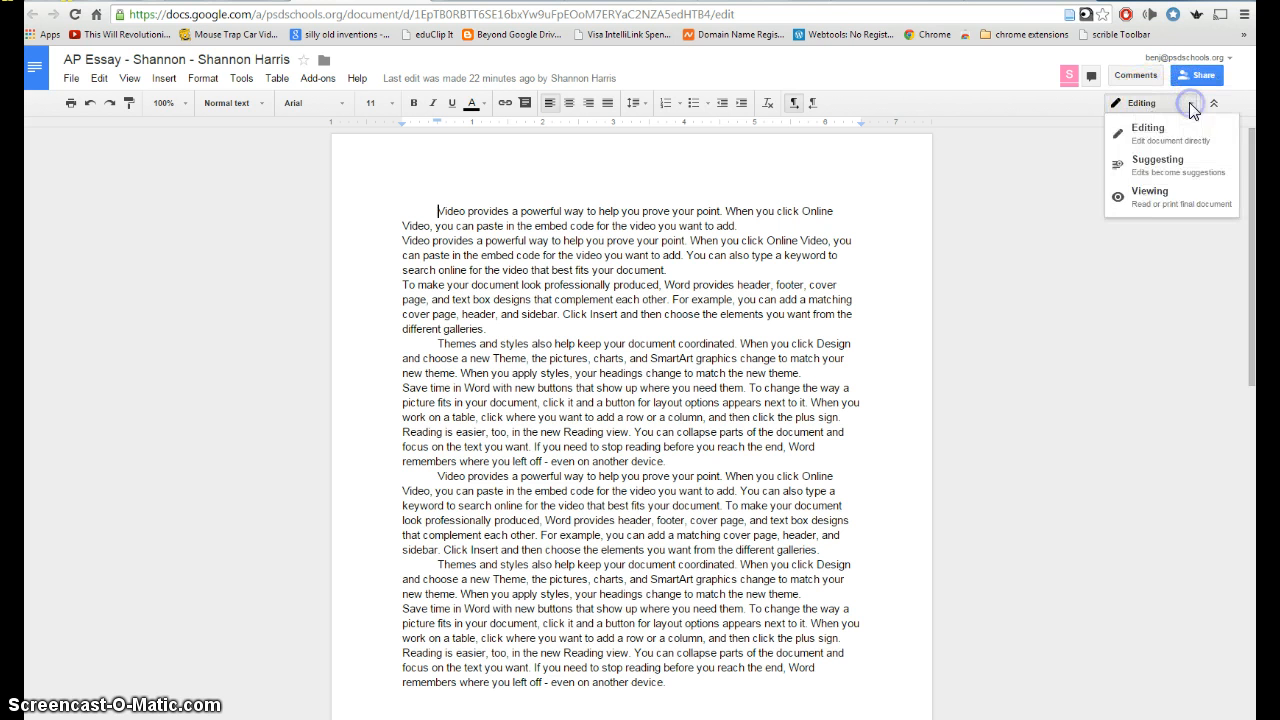
{"action": "left_click", "coordinate": [1170, 163]}
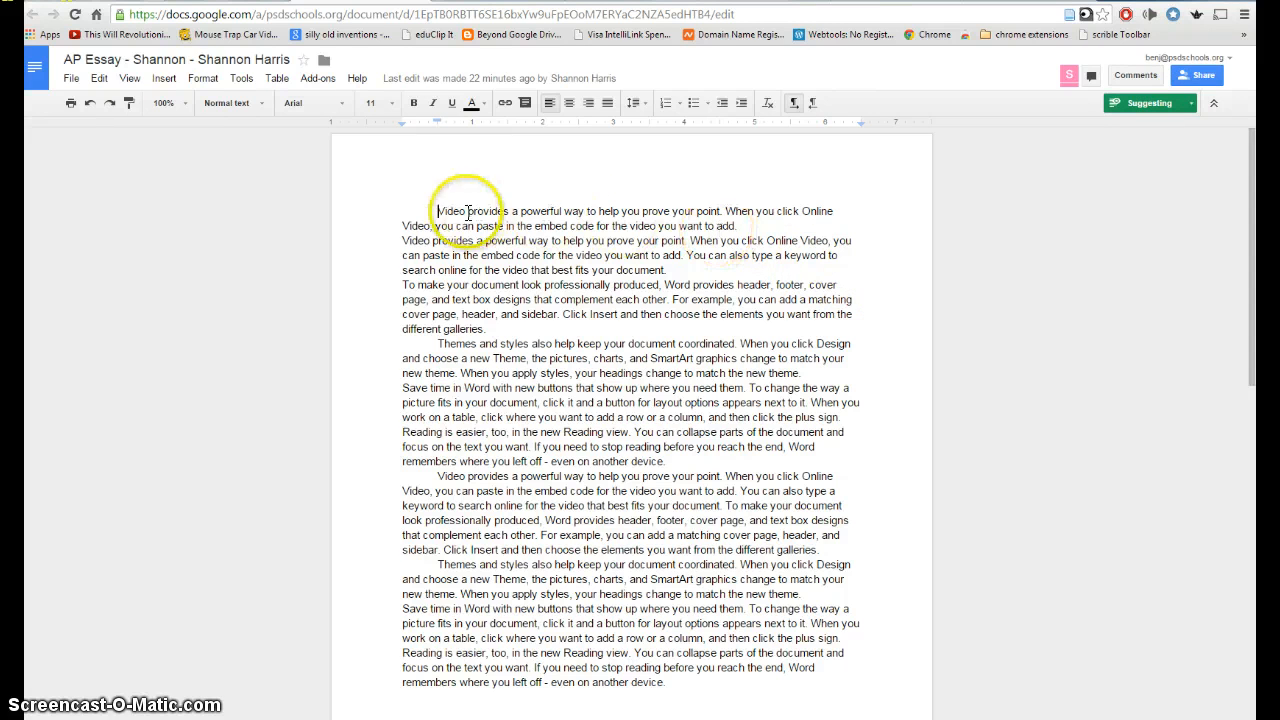
{"action": "triple_click", "coordinate": [432, 216]}
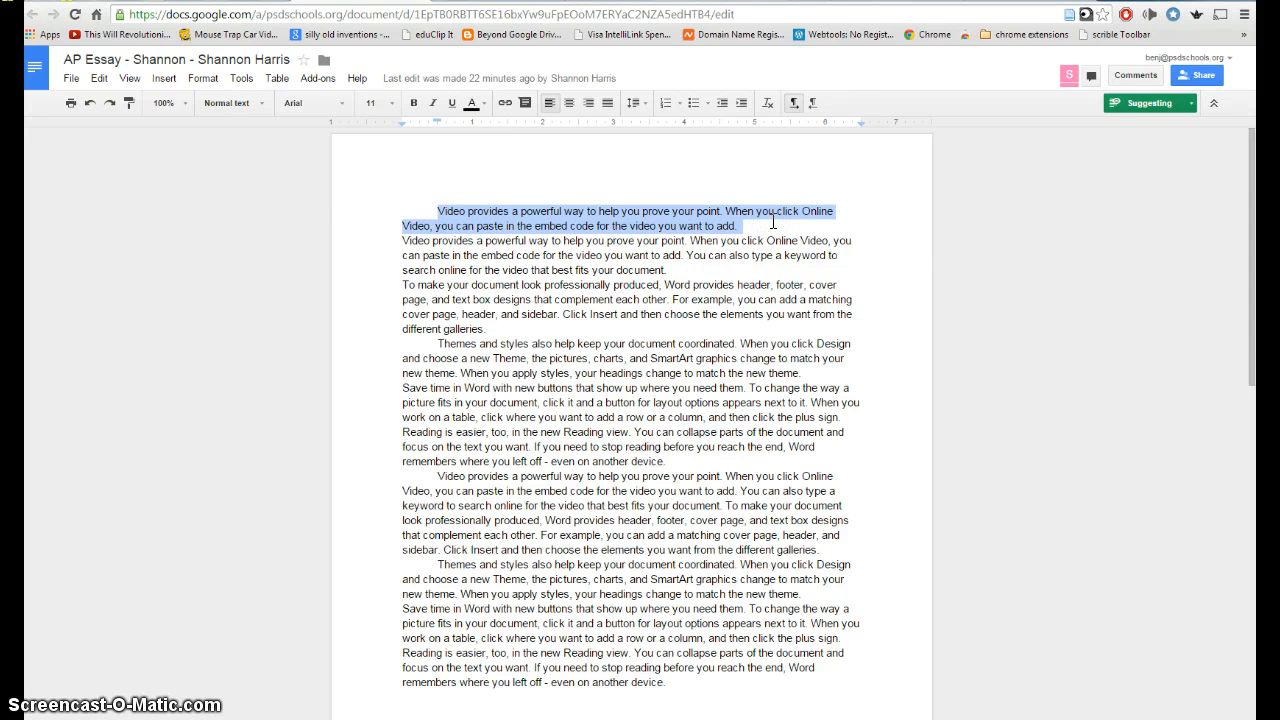
{"action": "key", "text": "Delete"}
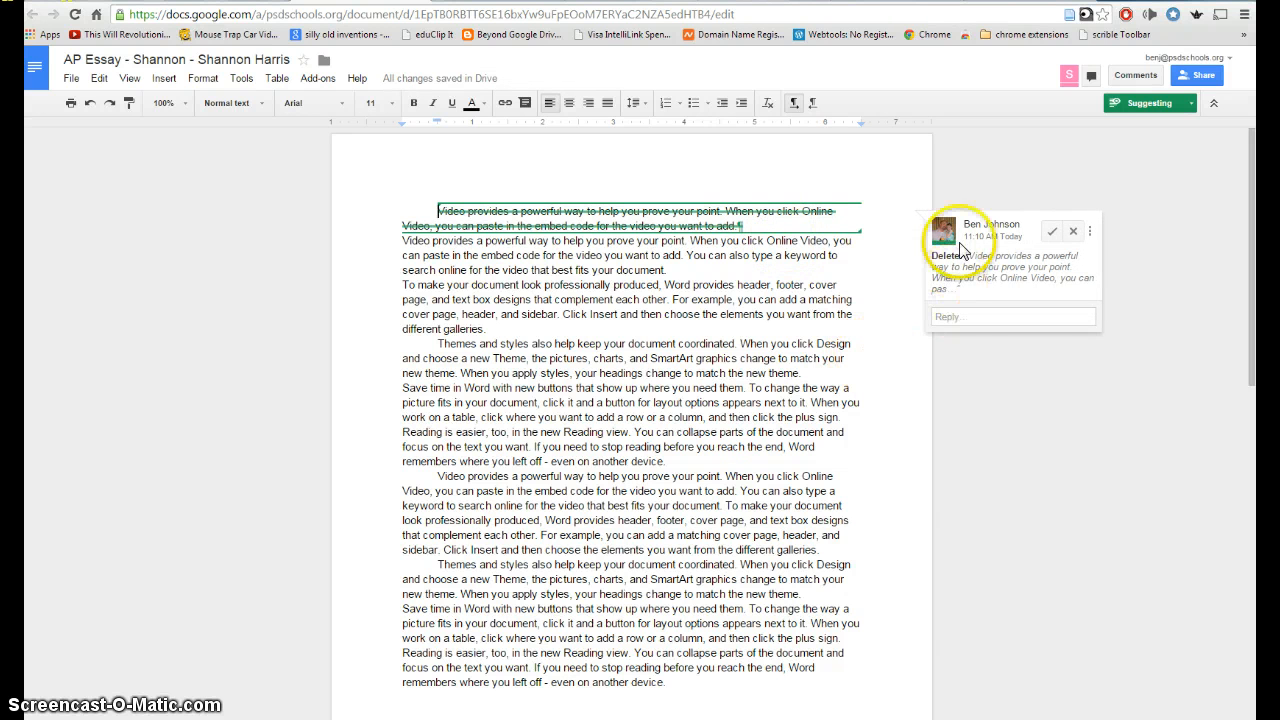
{"action": "left_click", "coordinate": [709, 328]}
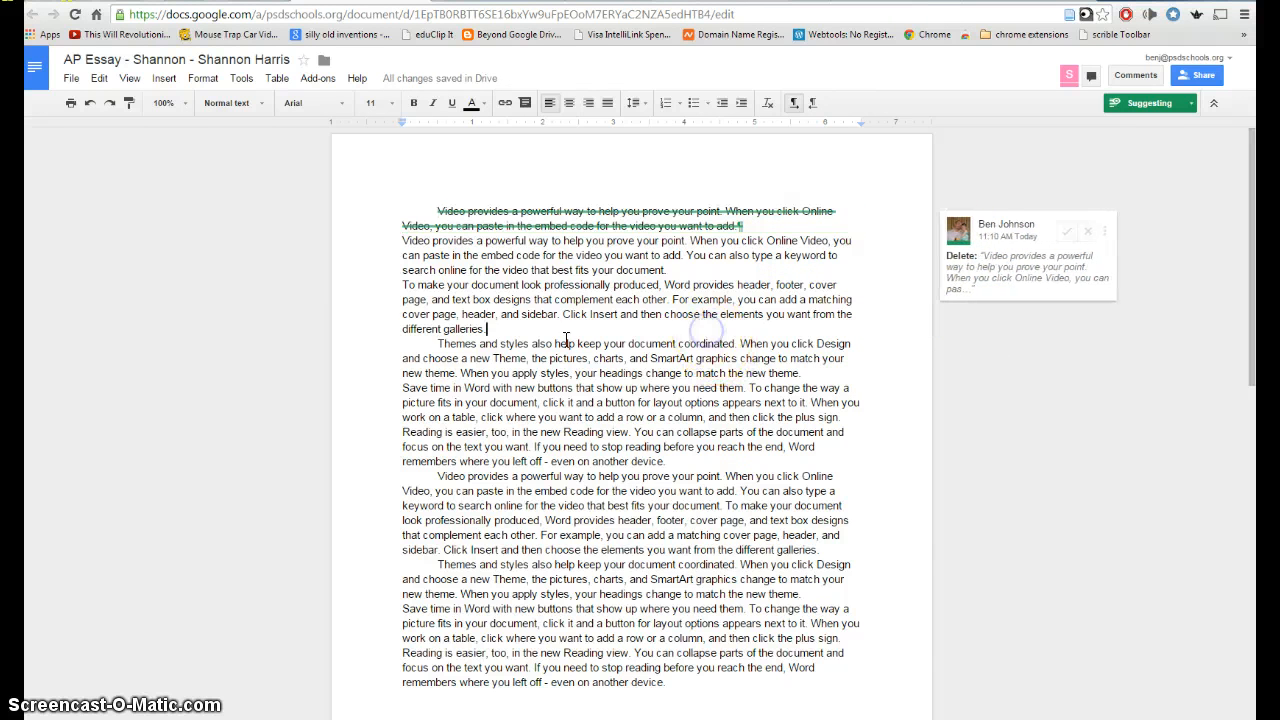
Enter the shorthand "cs" after the first "Themes and styles" paragraph to suggest the comma splices note with its handbook link
{"action": "left_click", "coordinate": [802, 373]}
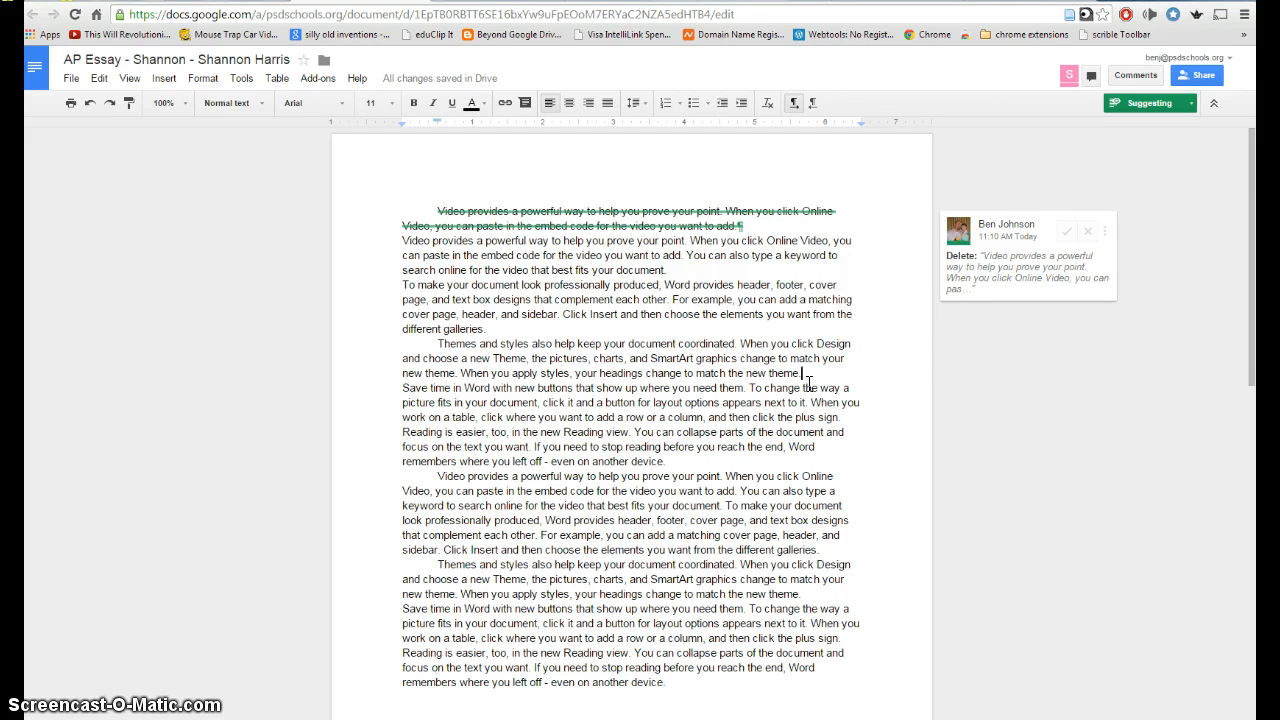
{"action": "type", "text": "c"}
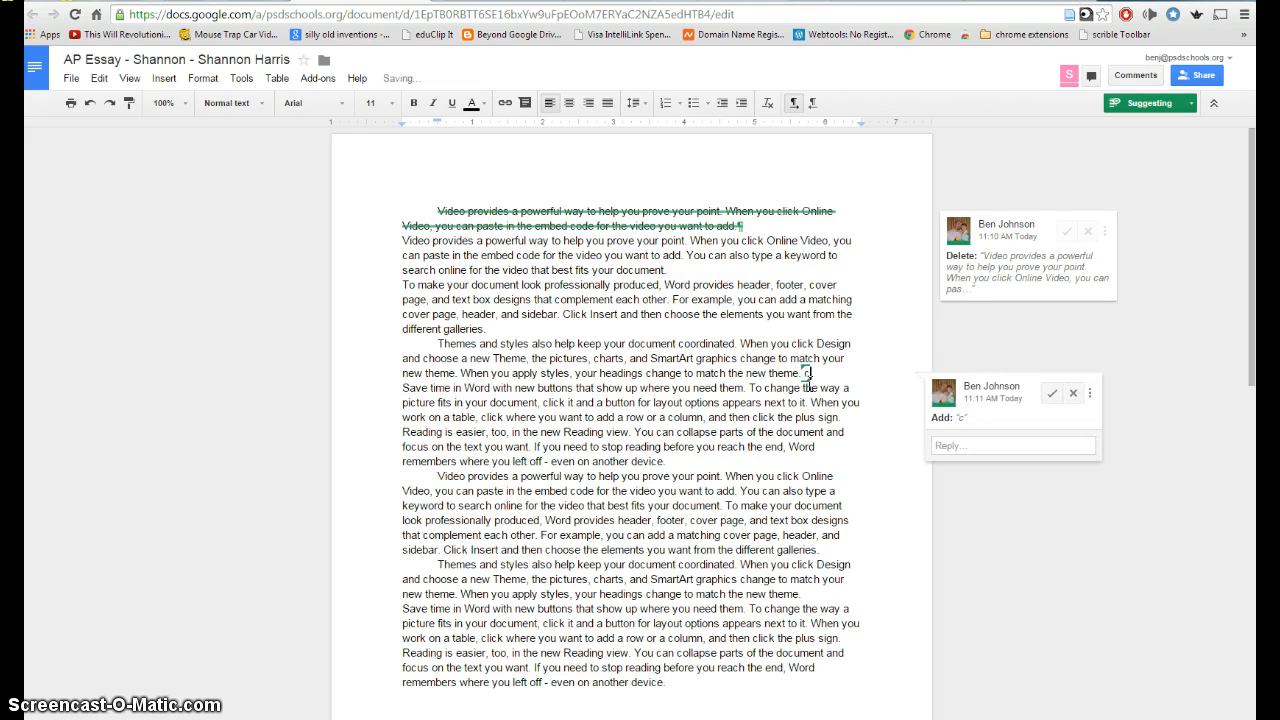
{"action": "type", "text": "s"}
{"action": "key", "text": "Return"}
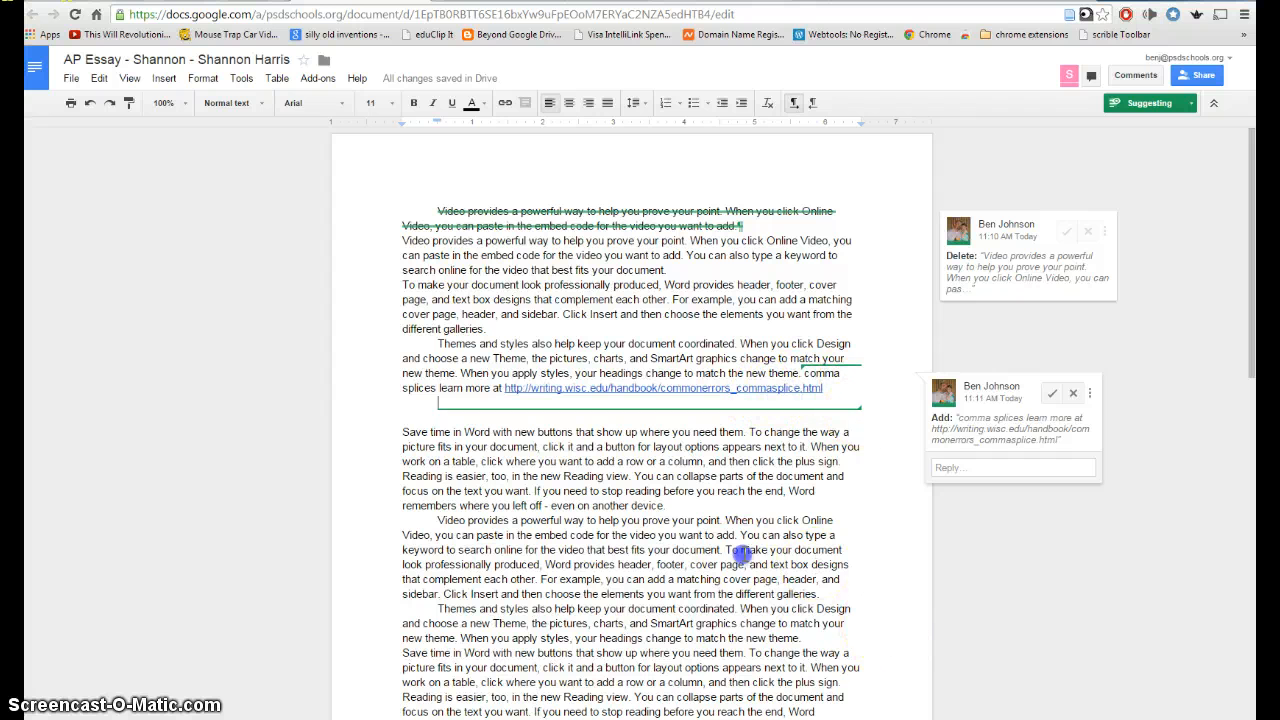
{"action": "left_click", "coordinate": [741, 553]}
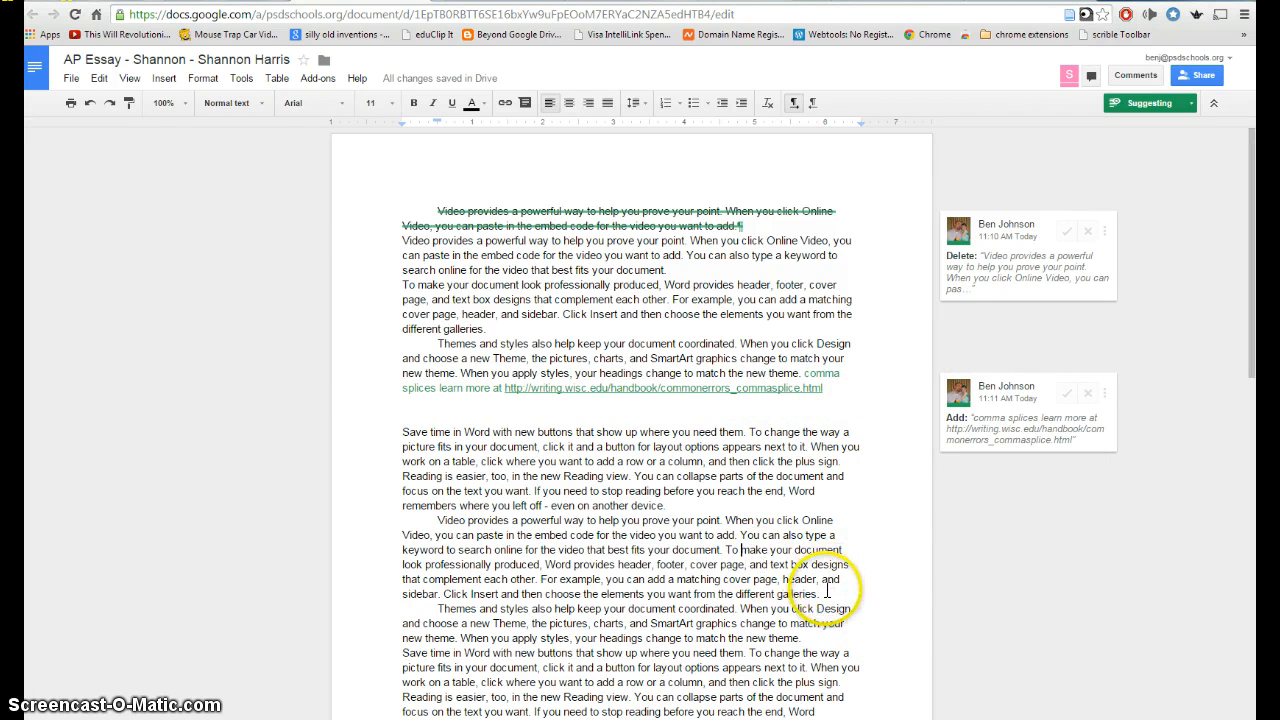
Enter the shorthand "dm" after "the different galleries." in the second indented "Video provides" paragraph to suggest the dangling modifier note with its link
{"action": "type", "text": "dm"}
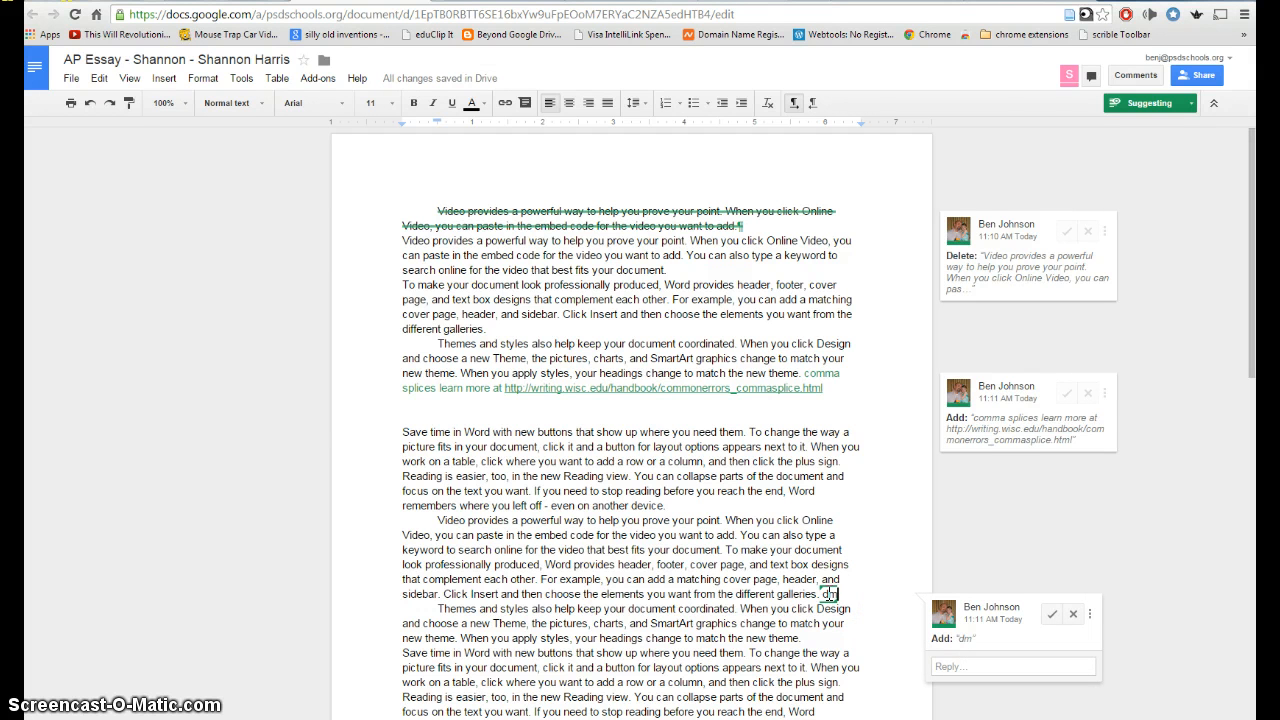
{"action": "key", "text": "Return"}
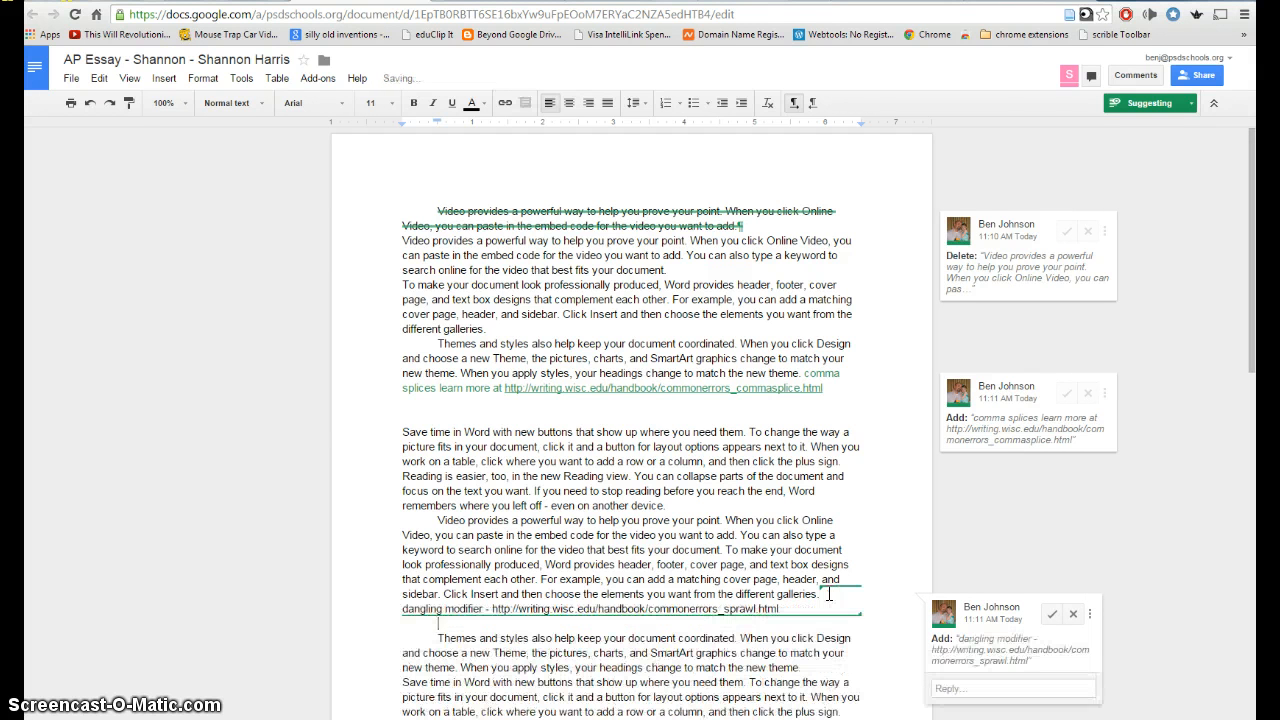
{"action": "left_click", "coordinate": [826, 601]}
{"action": "key", "text": "Return"}
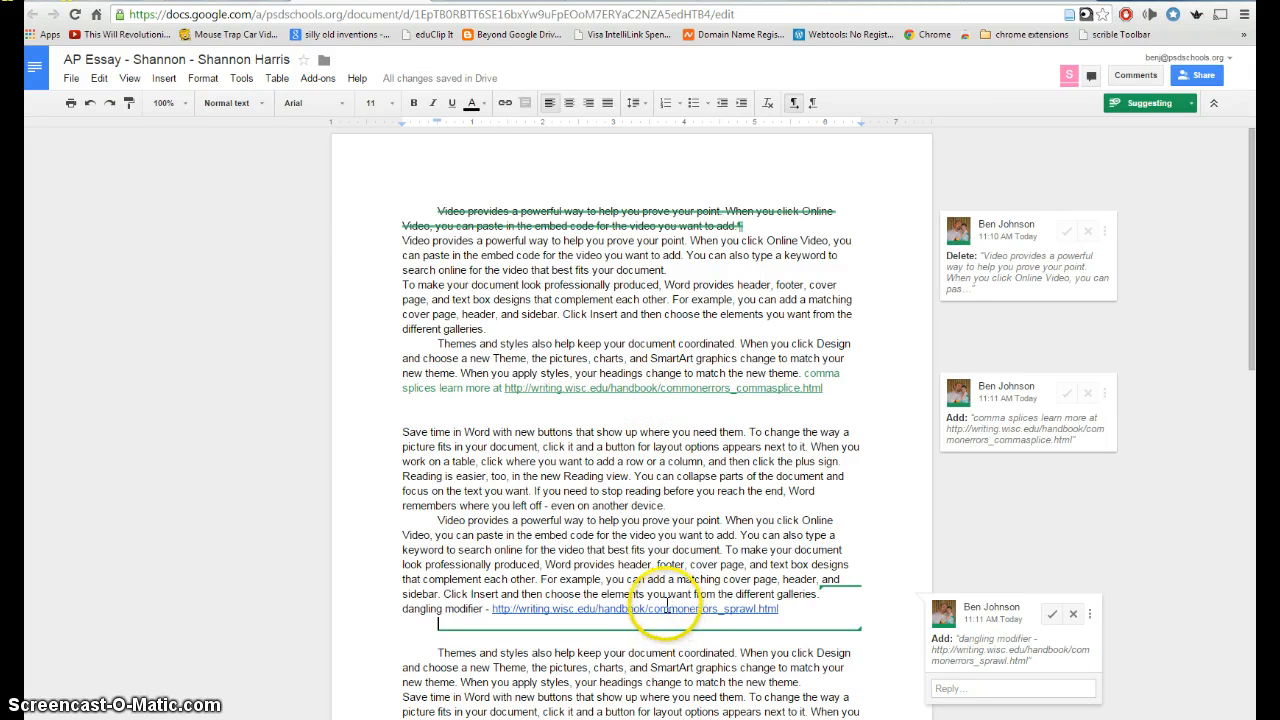
{"action": "left_click", "coordinate": [697, 652]}
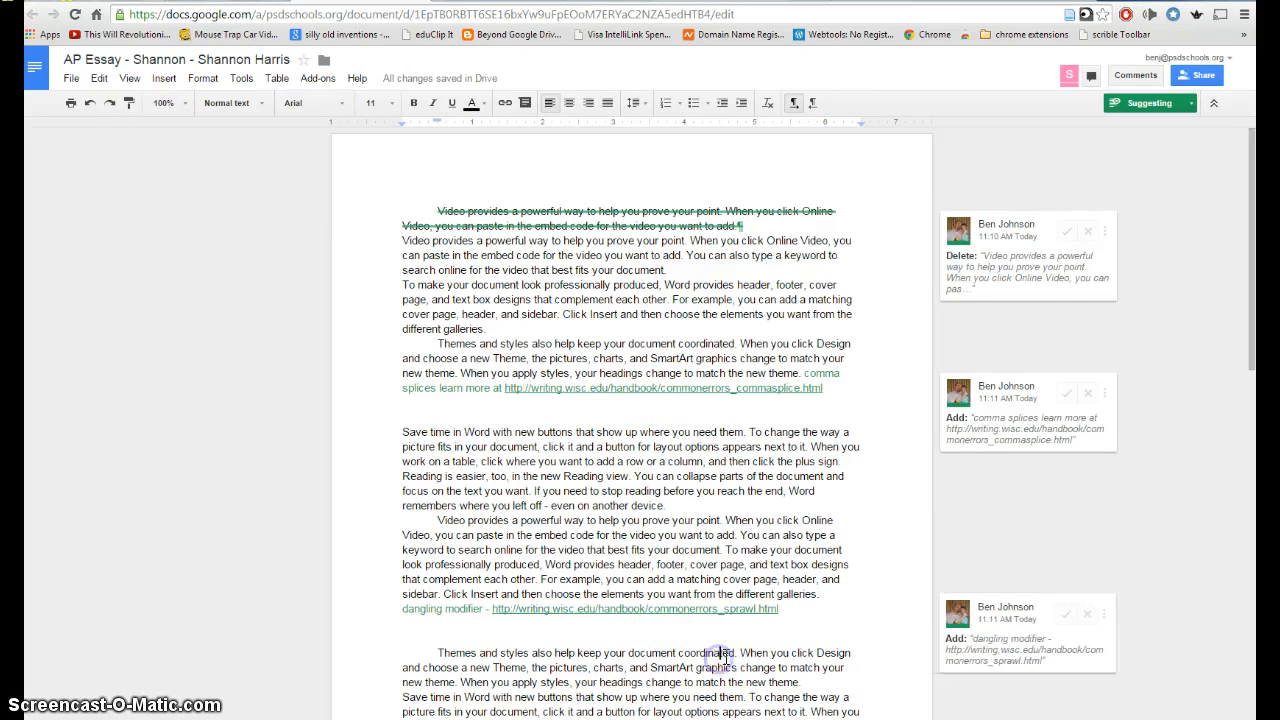
Suggest the comment "Good job here!" at the end of the second "Themes and styles" paragraph
{"action": "scroll", "coordinate": [780, 630], "scroll_direction": "down", "scroll_amount": 1}
{"action": "type", "text": "G"}
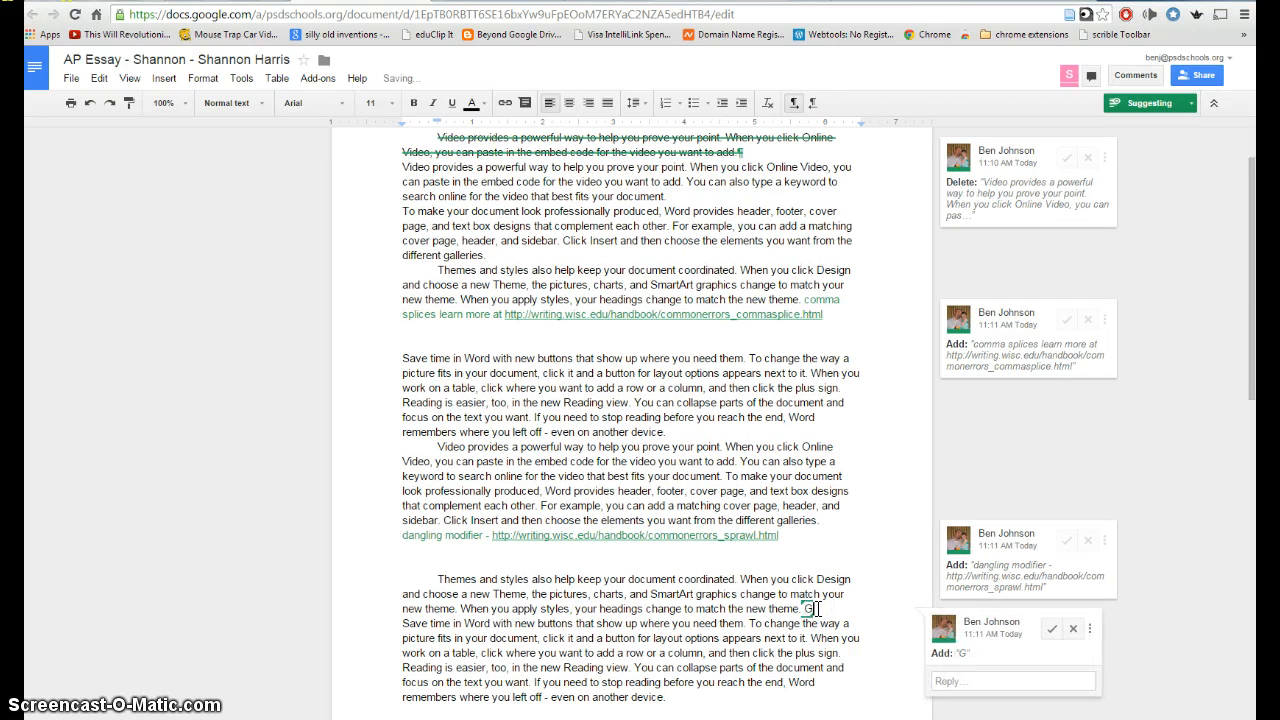
{"action": "type", "text": "ood job here!"}
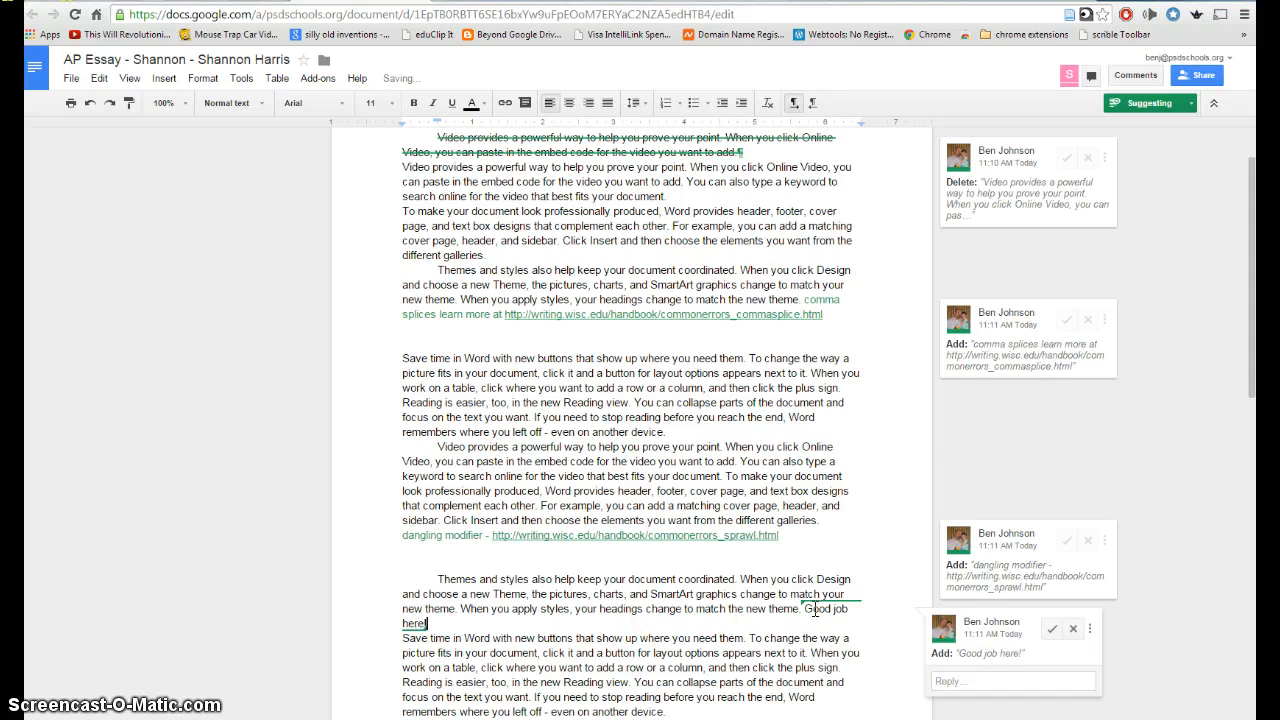
{"action": "left_click", "coordinate": [706, 667]}
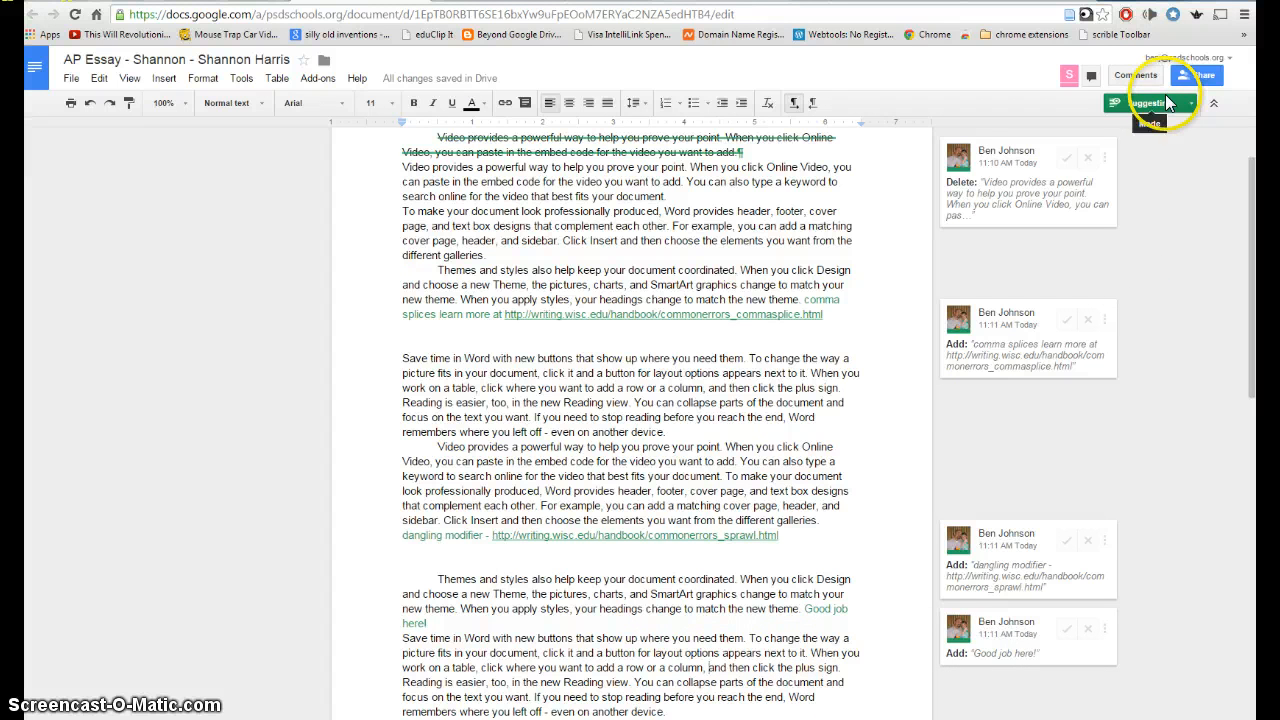
Review the shorthand codes in the document's automatic substitution preferences and close them without changes
{"action": "left_click", "coordinate": [245, 83]}
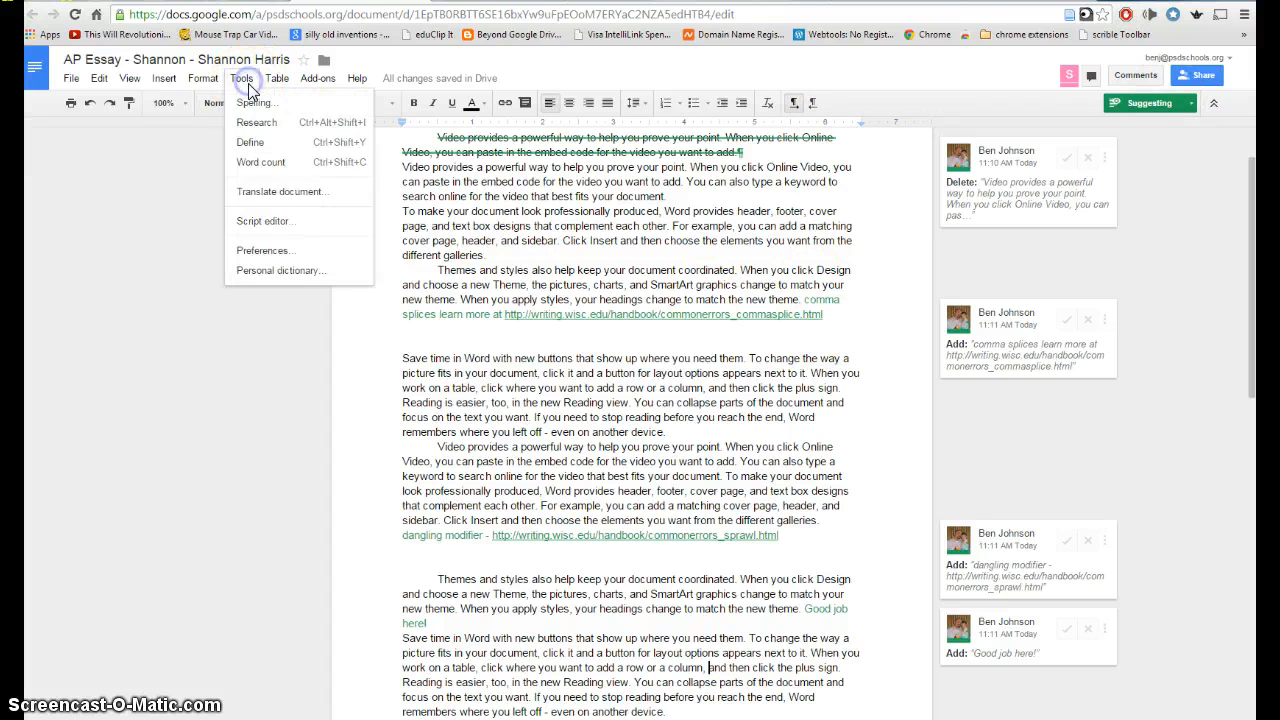
{"action": "left_click", "coordinate": [280, 253]}
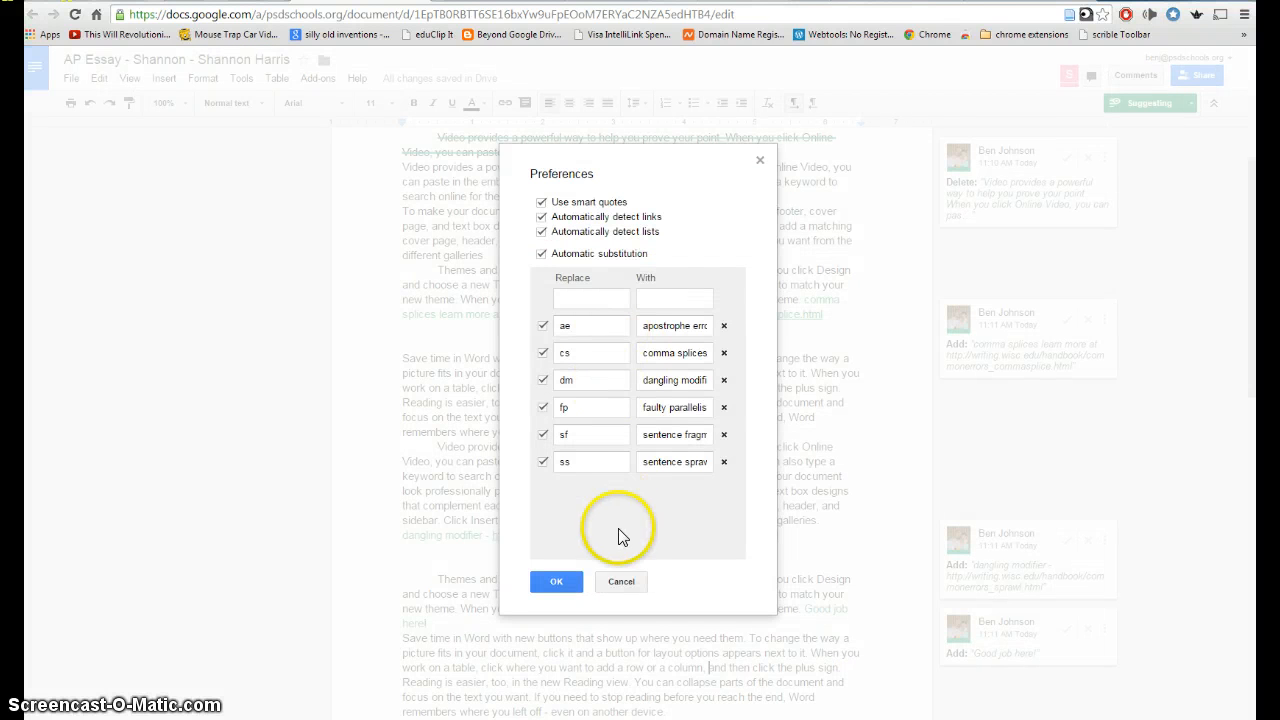
{"action": "left_click", "coordinate": [621, 583]}
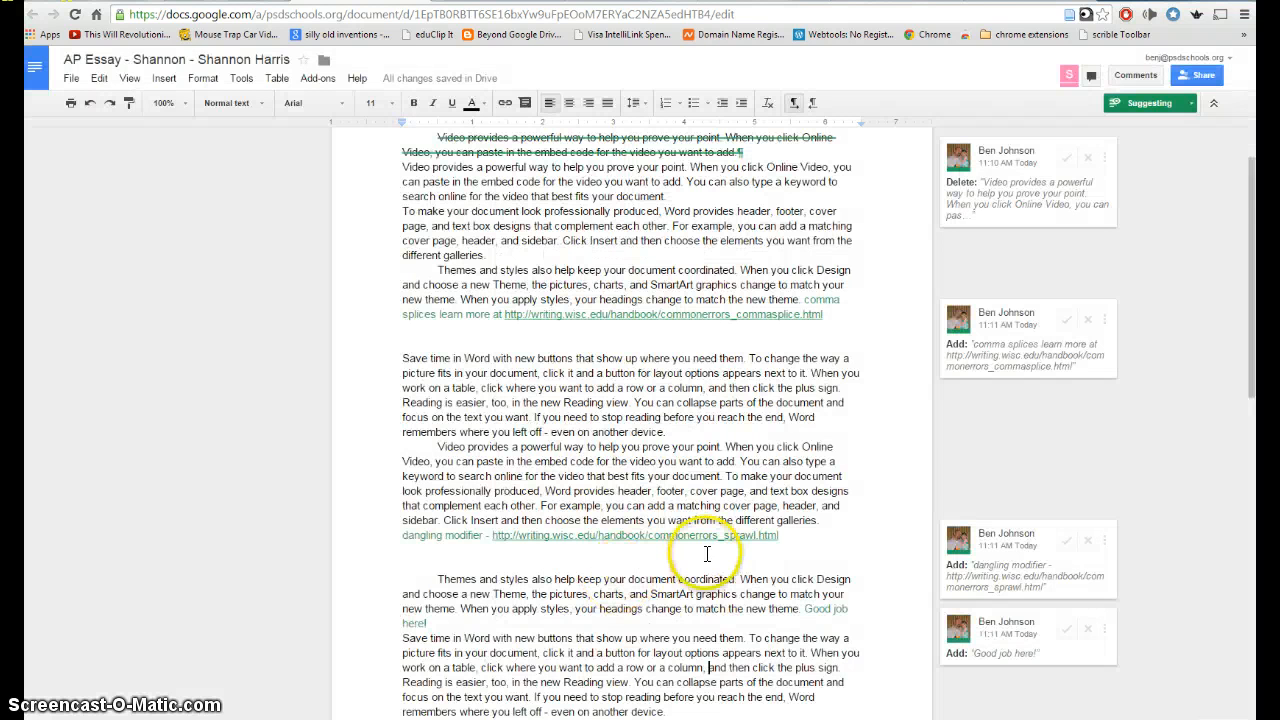
Enter the shorthand "ss" at the end of the essay to suggest the sentence sprawl note with its link, and retype its dash
{"action": "scroll", "coordinate": [706, 553], "scroll_direction": "down", "scroll_amount": 3}
{"action": "left_click", "coordinate": [670, 564]}
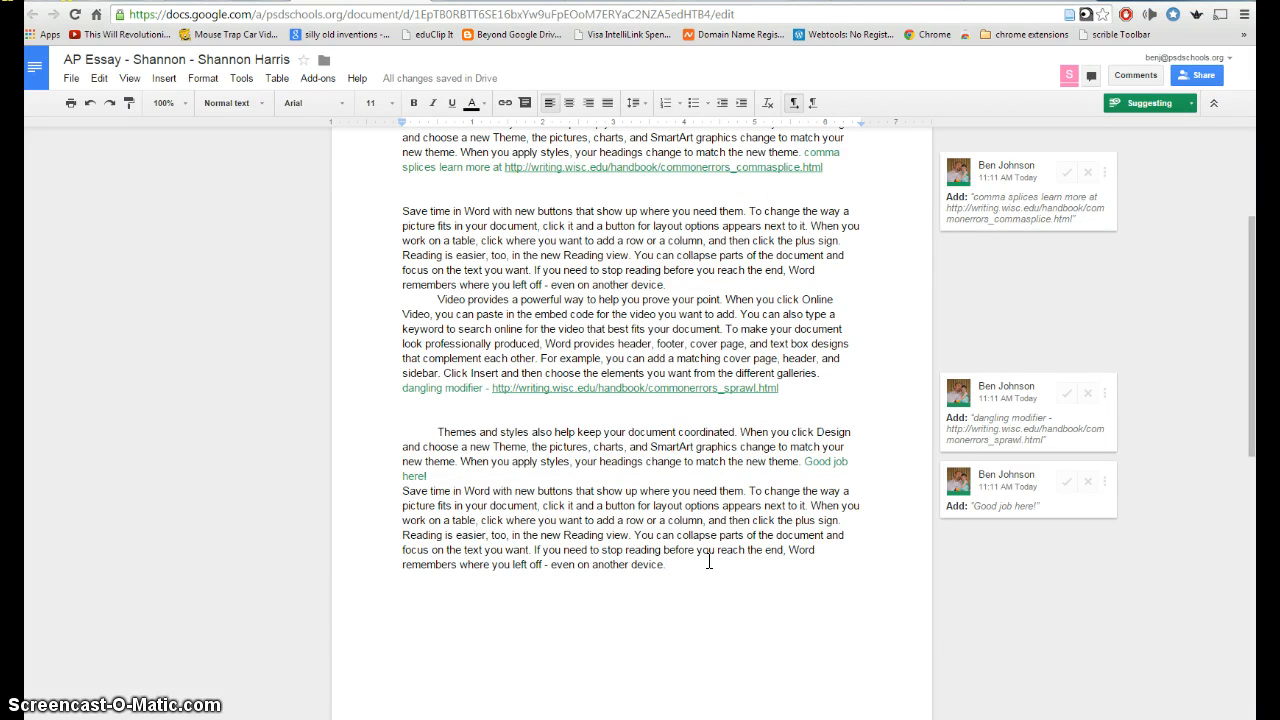
{"action": "type", "text": "ss"}
{"action": "key", "text": "Return"}
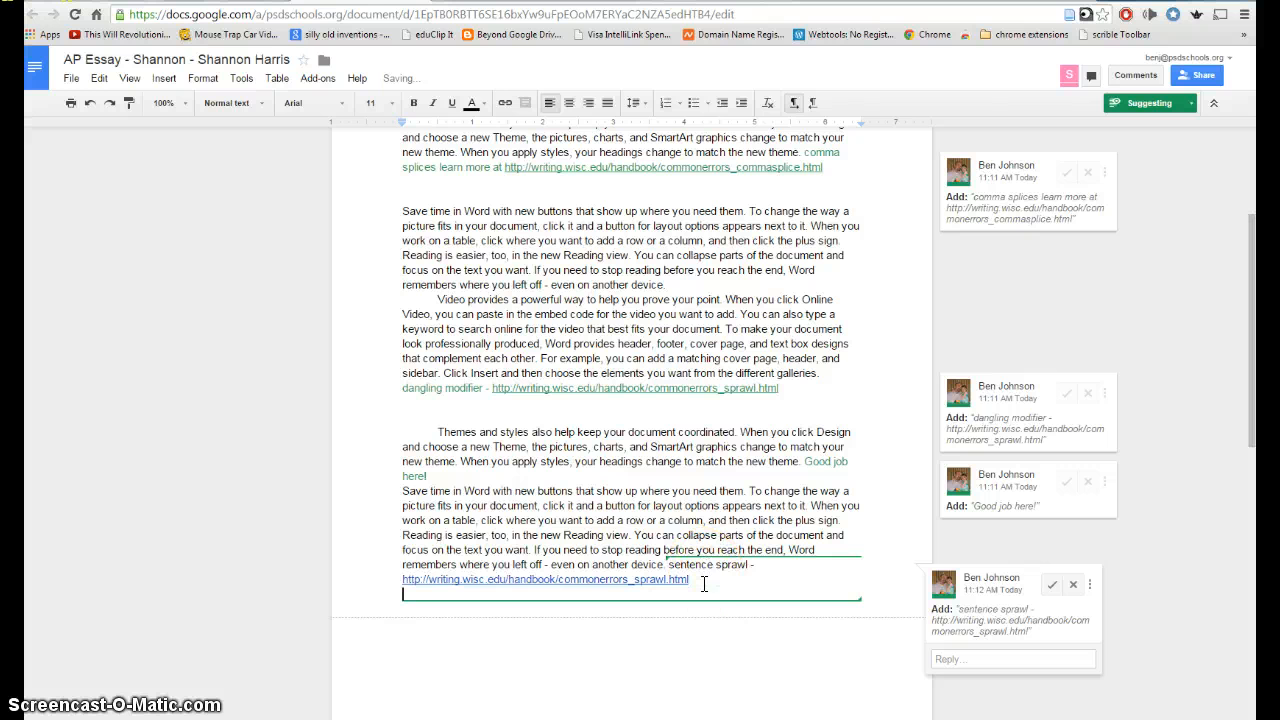
{"action": "left_click", "coordinate": [696, 578]}
{"action": "left_click", "coordinate": [753, 565]}
{"action": "key", "text": "BackSpace"}
{"action": "key", "text": "BackSpace"}
{"action": "type", "text": "-"}
{"action": "left_click", "coordinate": [700, 525]}
{"action": "scroll", "coordinate": [703, 527], "scroll_direction": "up", "scroll_amount": 3}
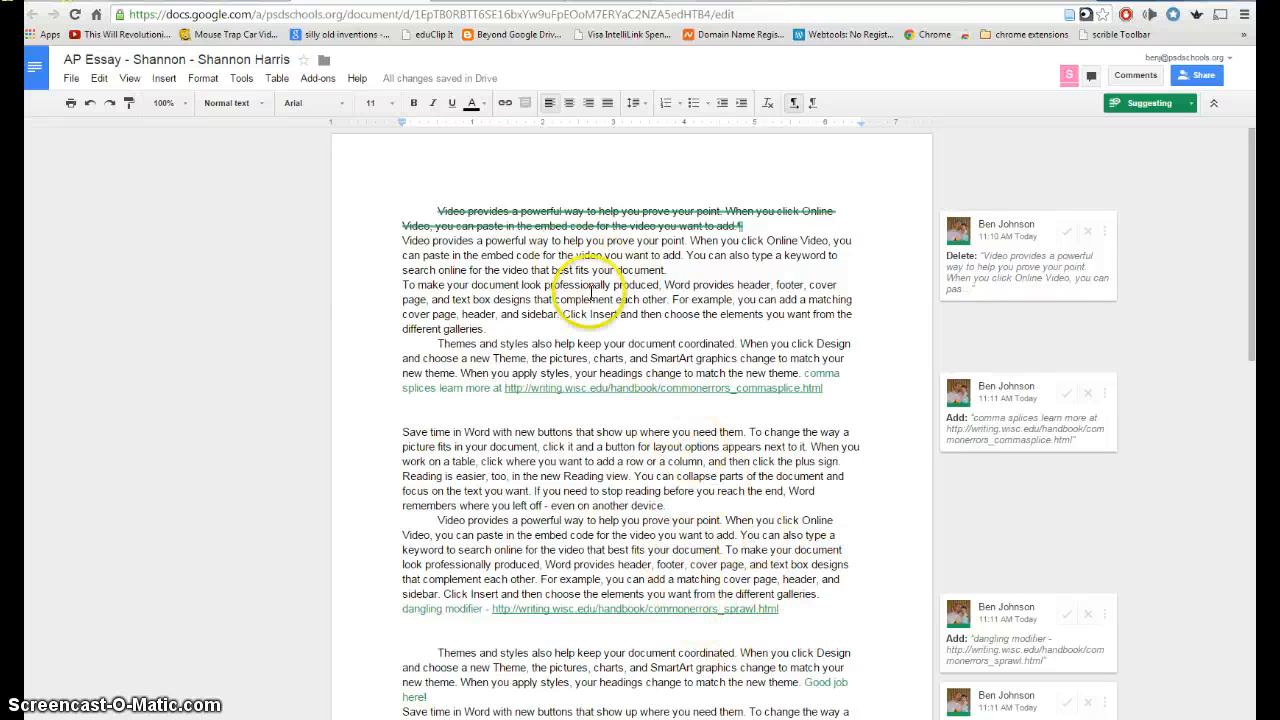
Return to the AP Essay student work page in Google Classroom and grade the student's submission 80 out of 100
{"action": "left_click", "coordinate": [80, 1]}
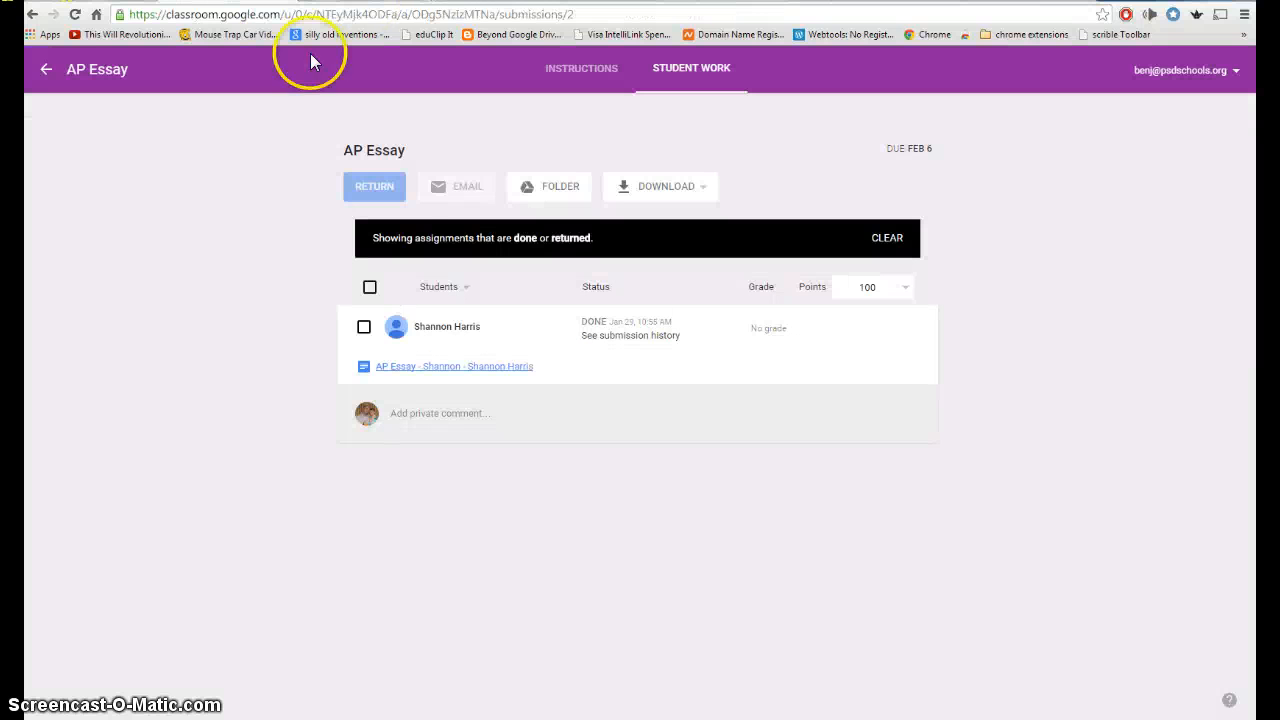
{"action": "left_click", "coordinate": [768, 328]}
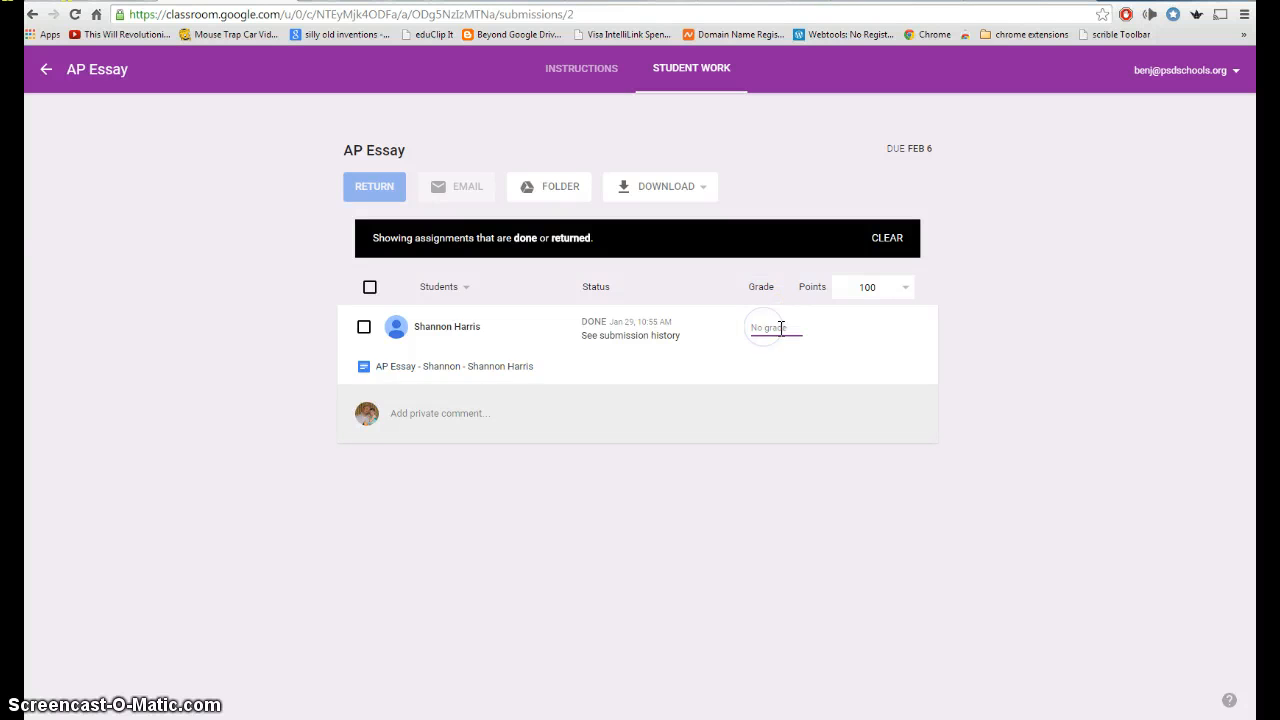
{"action": "left_click", "coordinate": [762, 327]}
{"action": "left_click", "coordinate": [760, 327]}
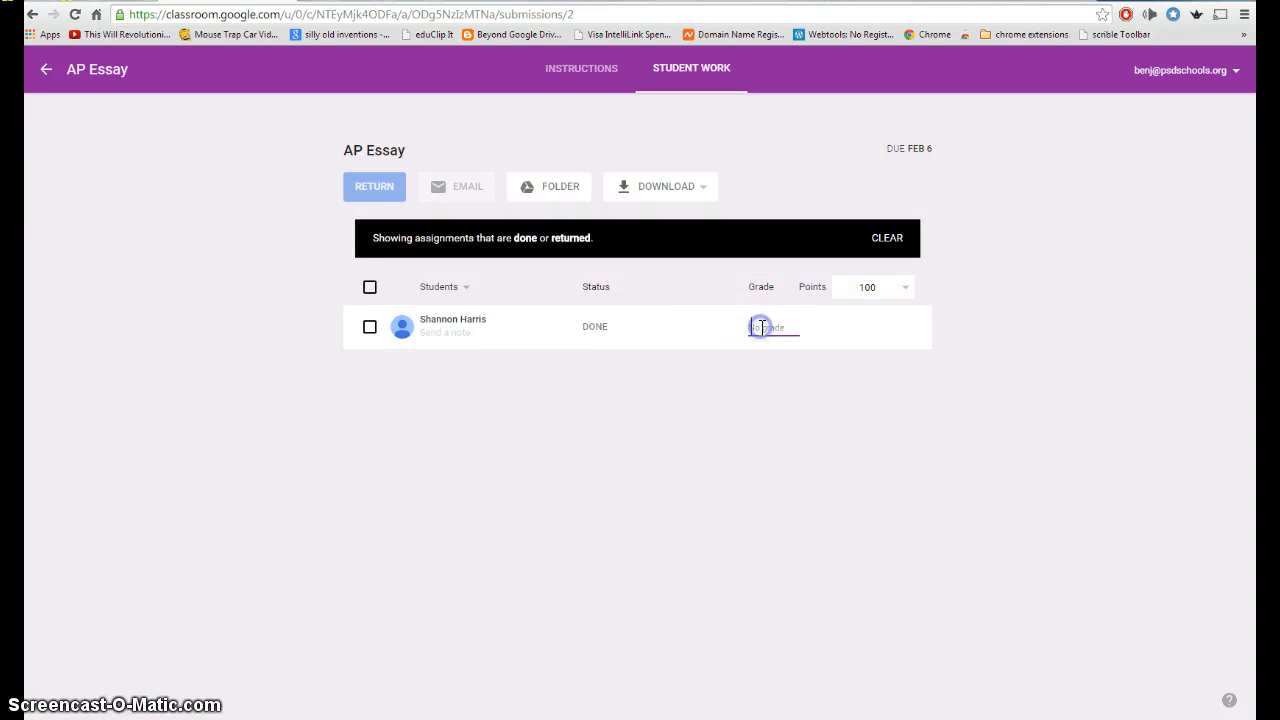
{"action": "type", "text": "86"}
{"action": "left_click", "coordinate": [858, 320]}
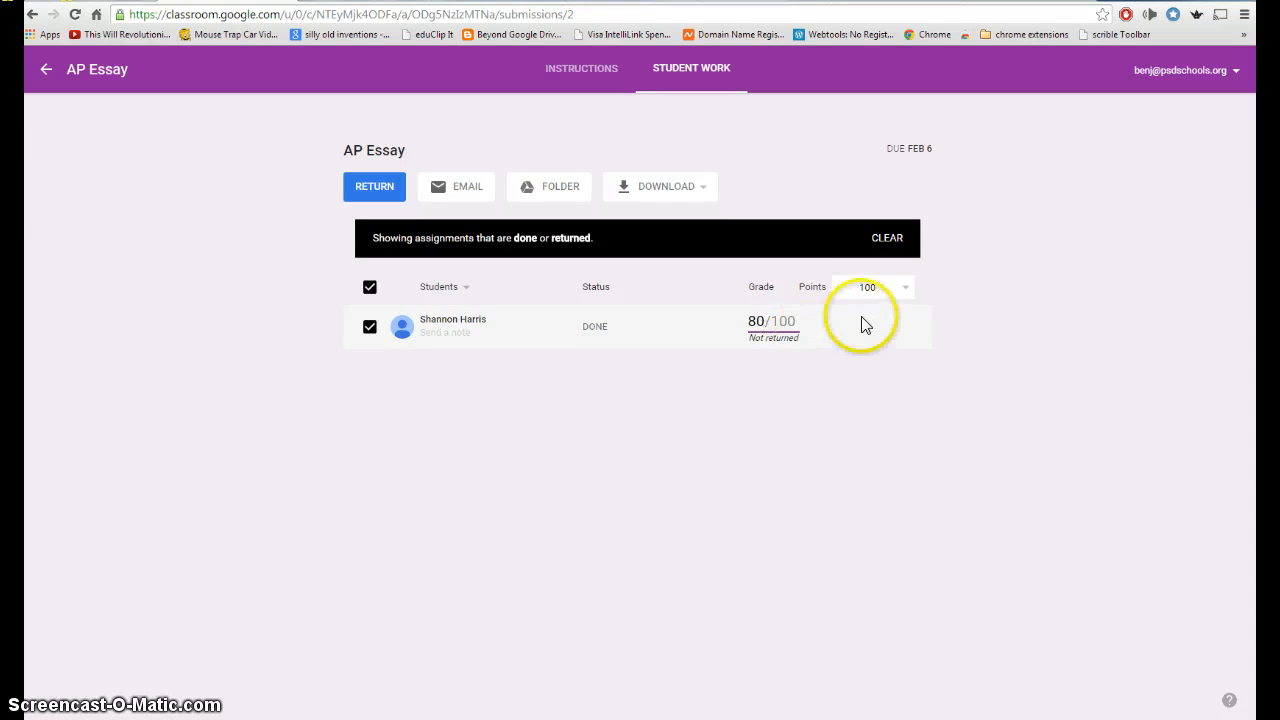
Post the private comment "See paper for comments." on the student's AP Essay submission
{"action": "left_click", "coordinate": [599, 400]}
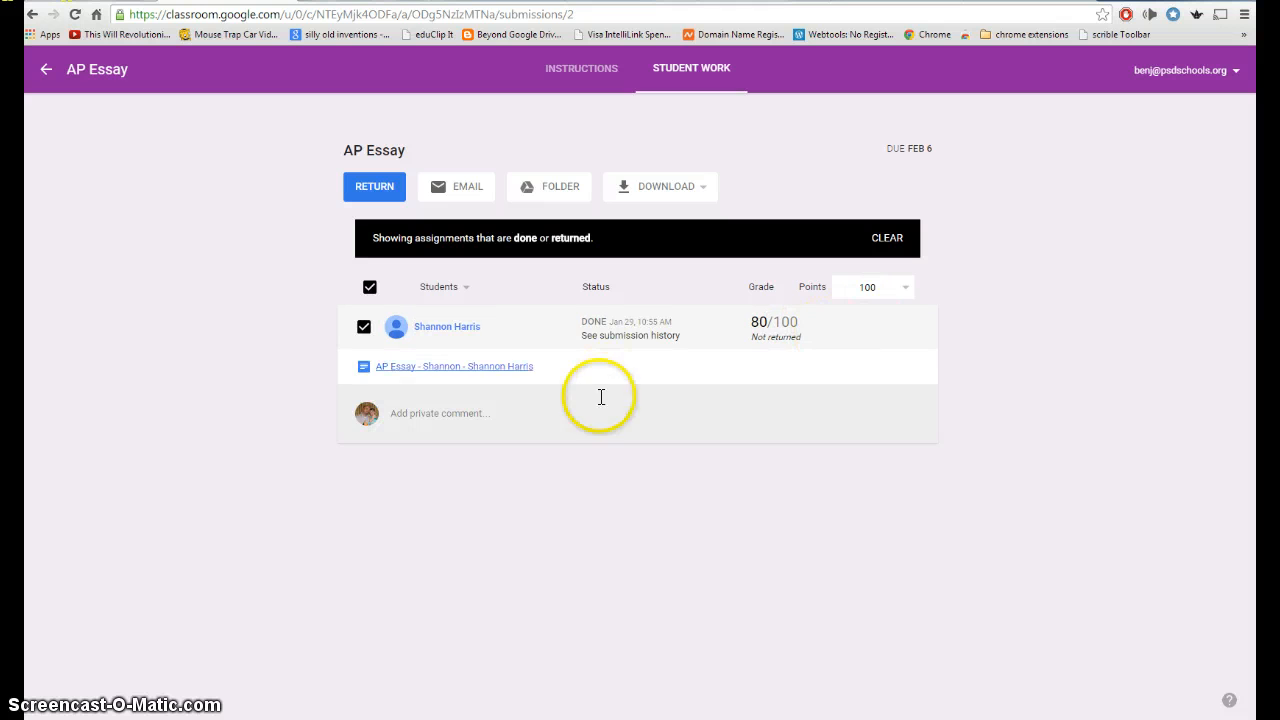
{"action": "type", "text": "See paper for comments."}
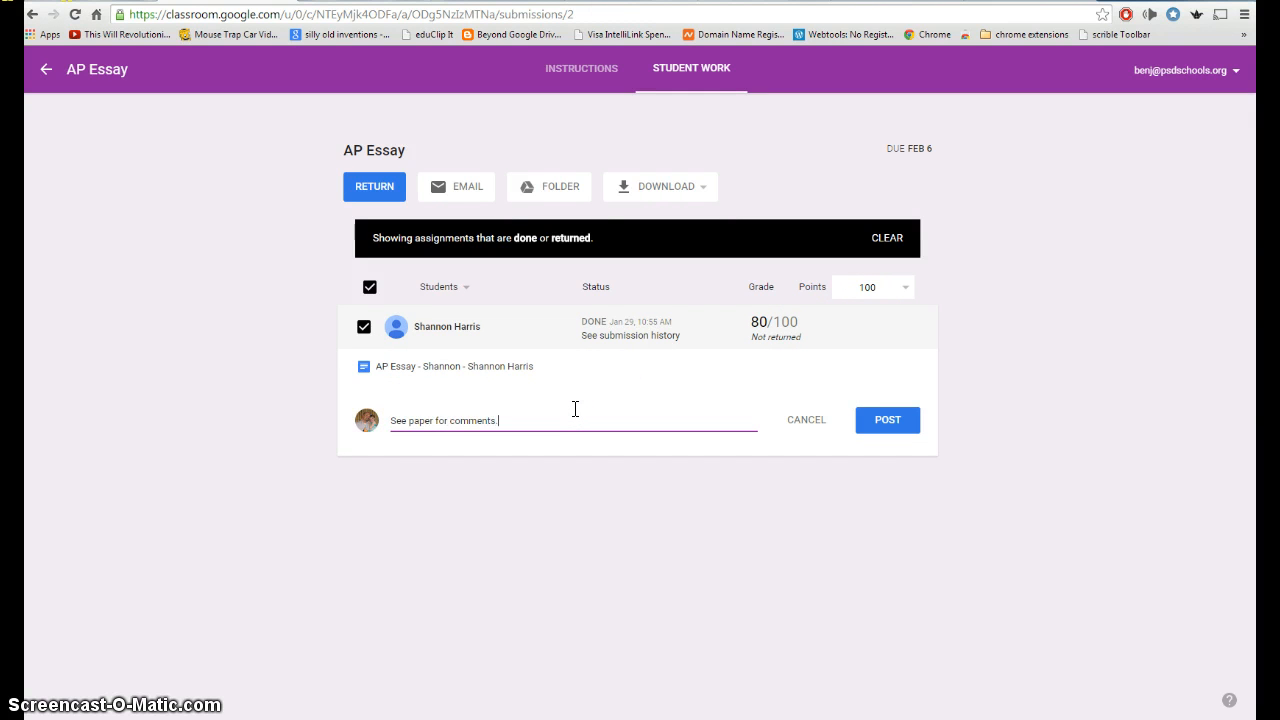
{"action": "left_click", "coordinate": [888, 424]}
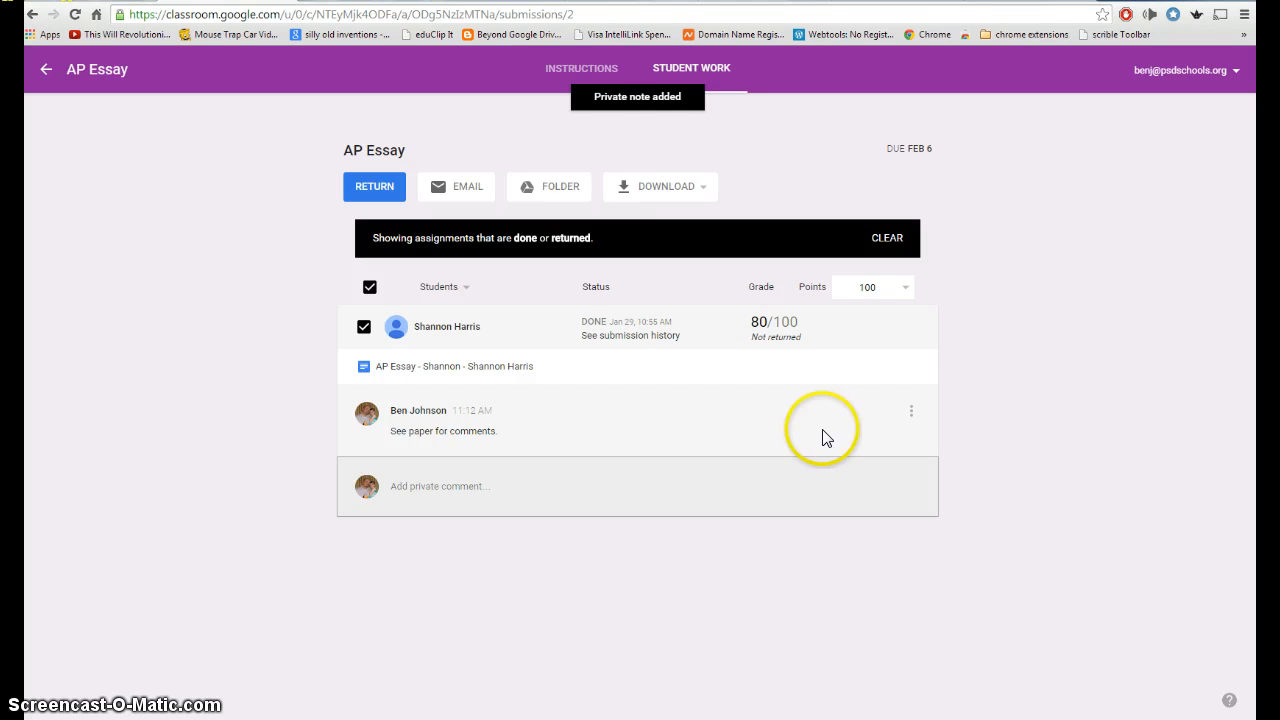